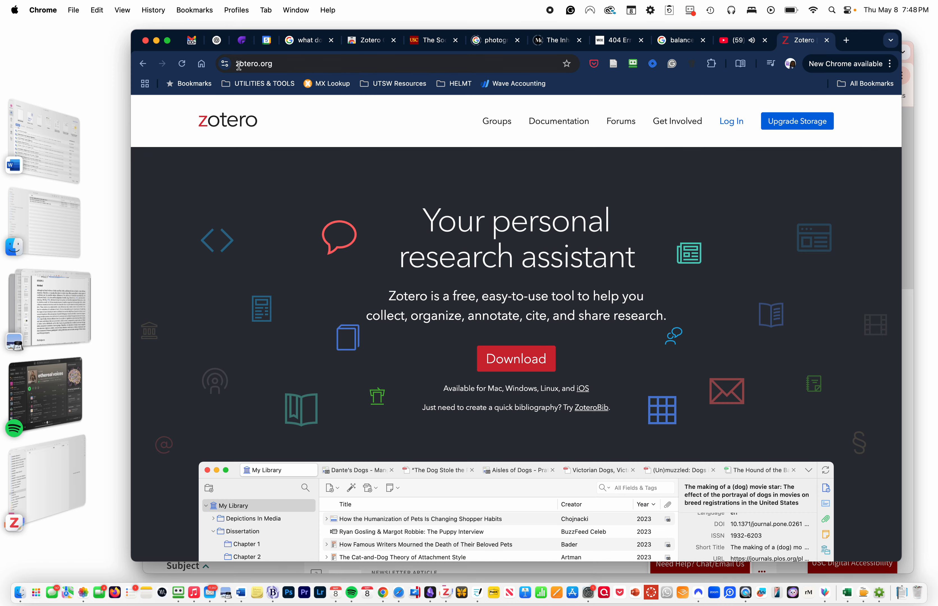
# Step: Open the Zotero download page and review the other available versions for macOS, Windows, Linux and iOS
pyautogui.click(518, 359)
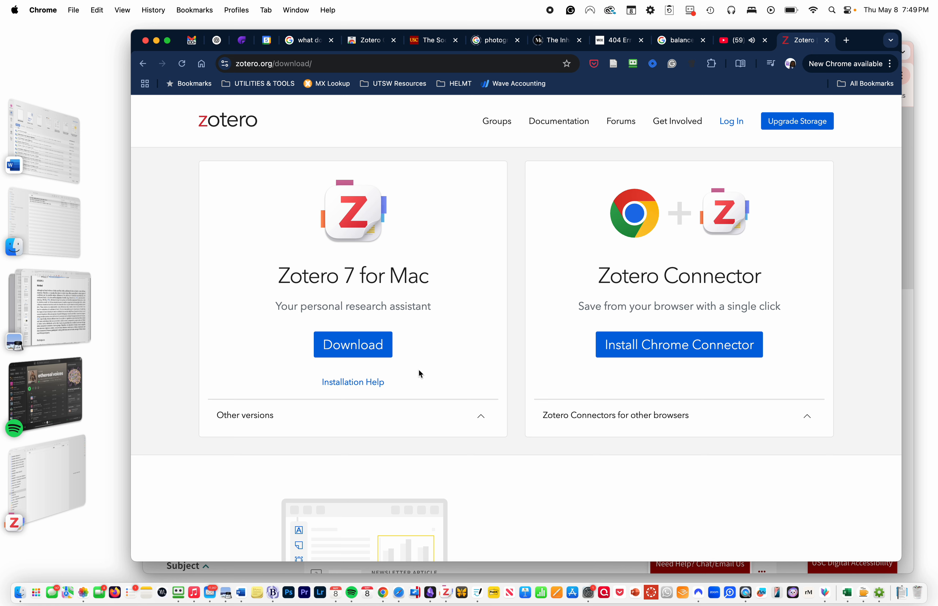
pyautogui.click(481, 417)
pyautogui.scroll(-3, 441, 451)
pyautogui.scroll(-1, 439, 454)
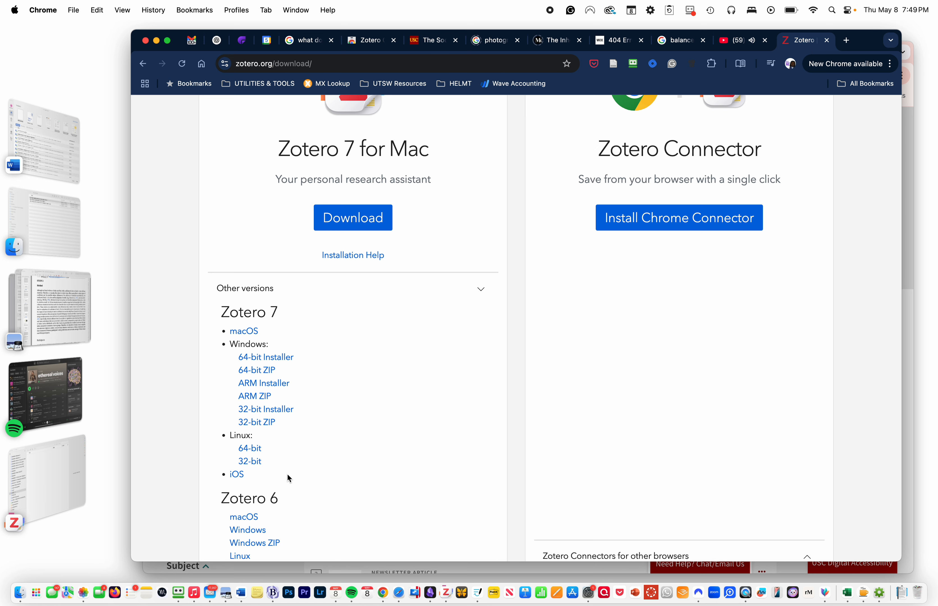
pyautogui.scroll(-4, 364, 454)
pyautogui.scroll(8, 369, 410)
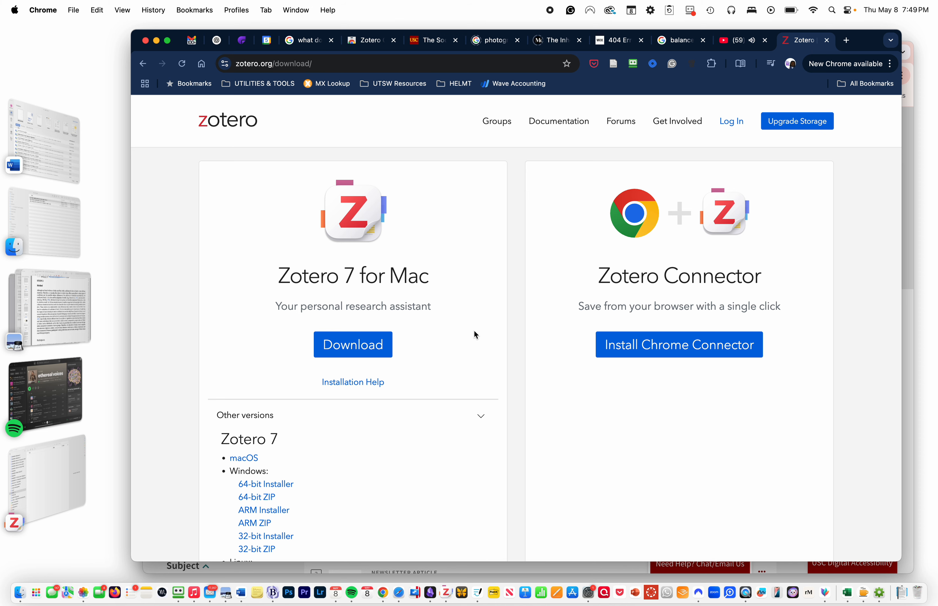
# Step: Return to the Zotero home page, reopen the download page and review the Zotero Connectors for other browsers
pyautogui.click(143, 63)
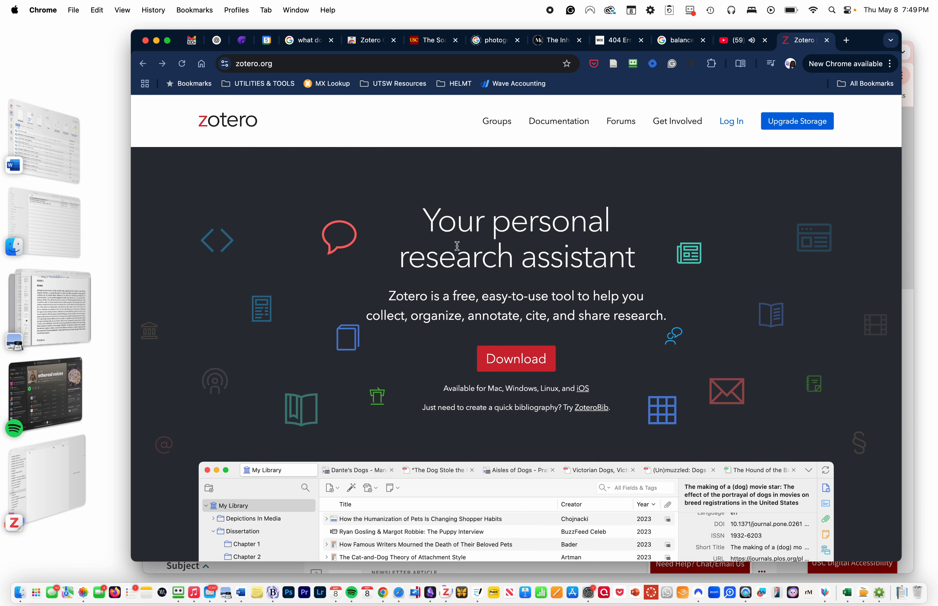
pyautogui.click(526, 359)
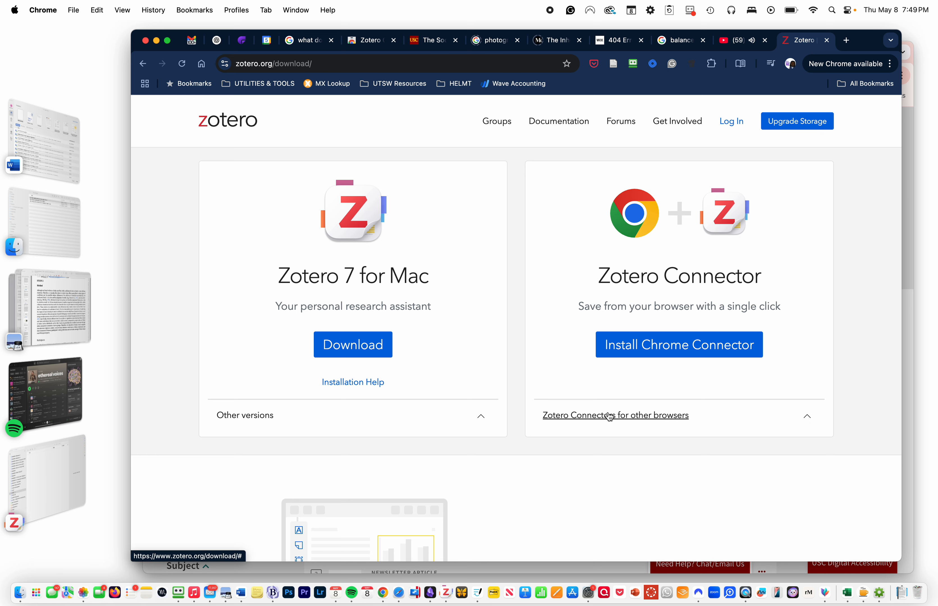
pyautogui.click(807, 417)
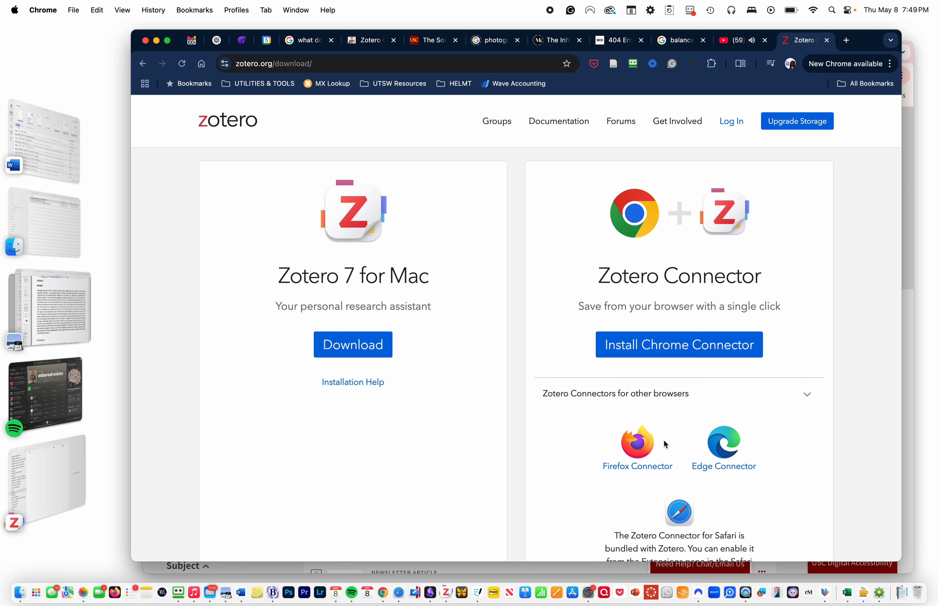
pyautogui.scroll(-3, 637, 465)
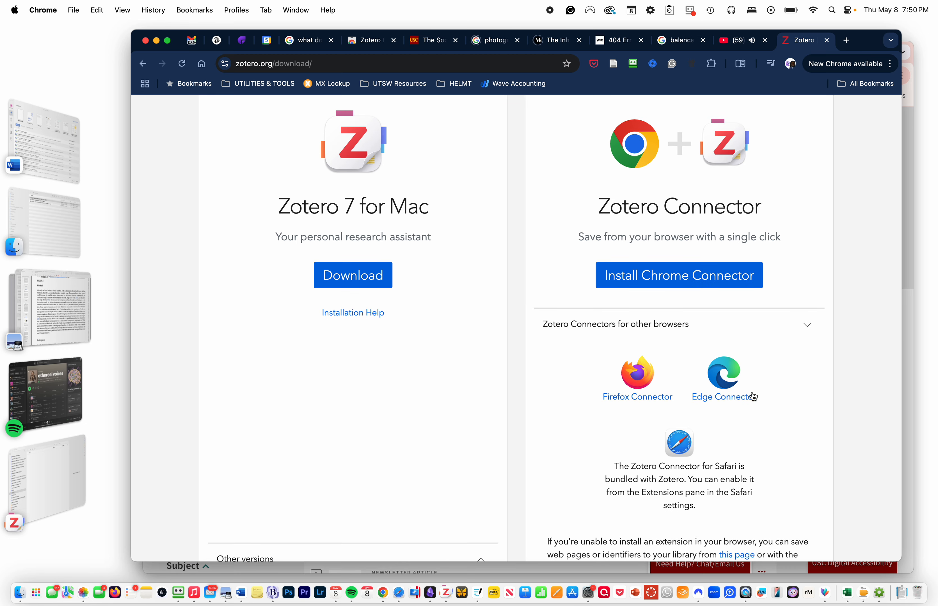
pyautogui.scroll(-8, 666, 440)
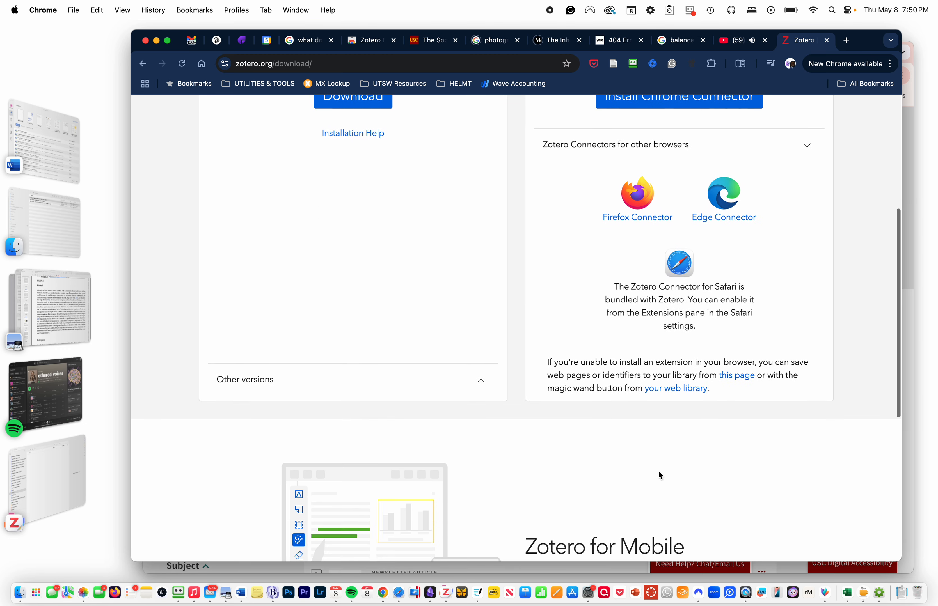
pyautogui.scroll(10, 661, 476)
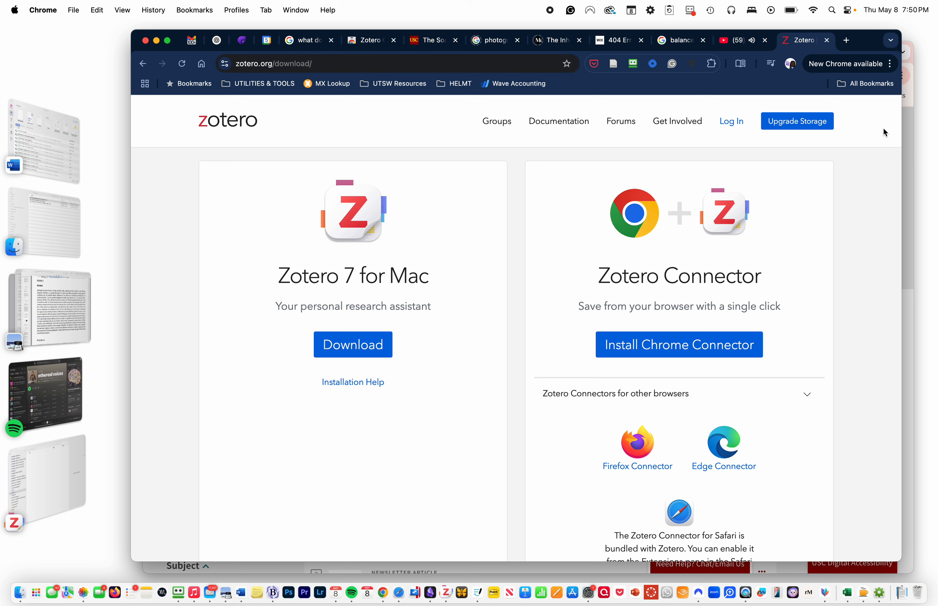
# Step: Switch to the USC Libraries search window, unpin and re-pin the Zotero Connector extension, and place its shortcut right after LibKey Nomad
pyautogui.click(911, 117)
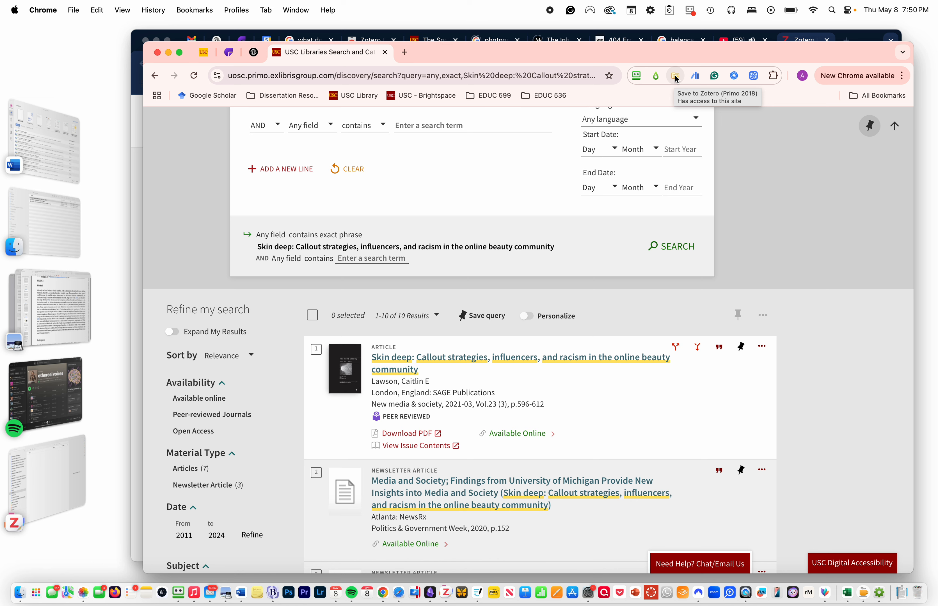
pyautogui.click(773, 76)
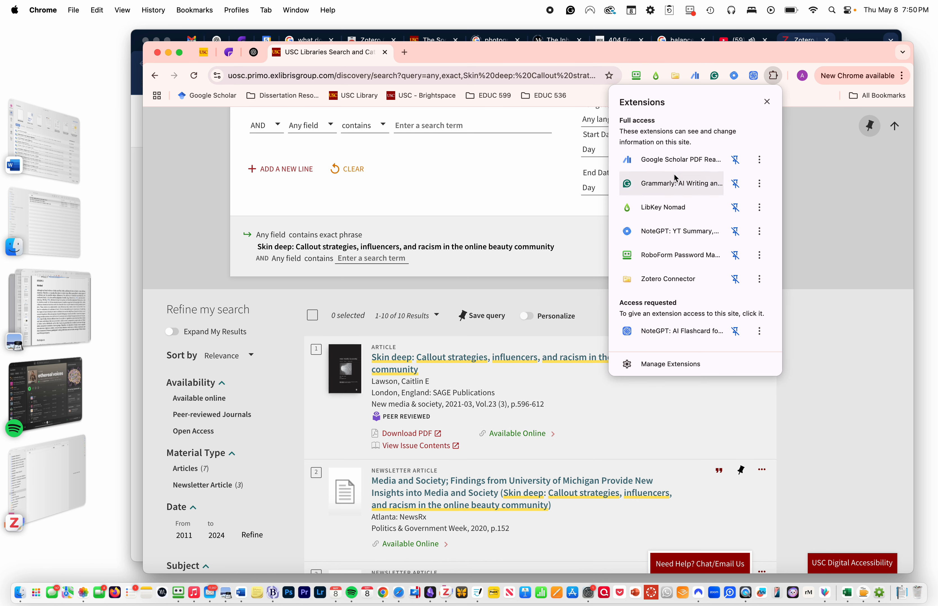
pyautogui.click(735, 280)
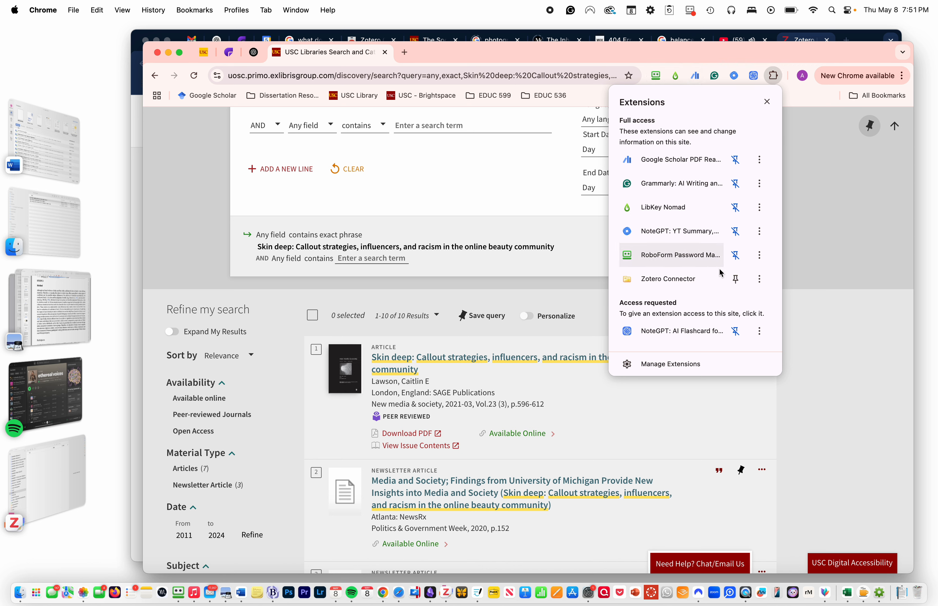
pyautogui.click(735, 279)
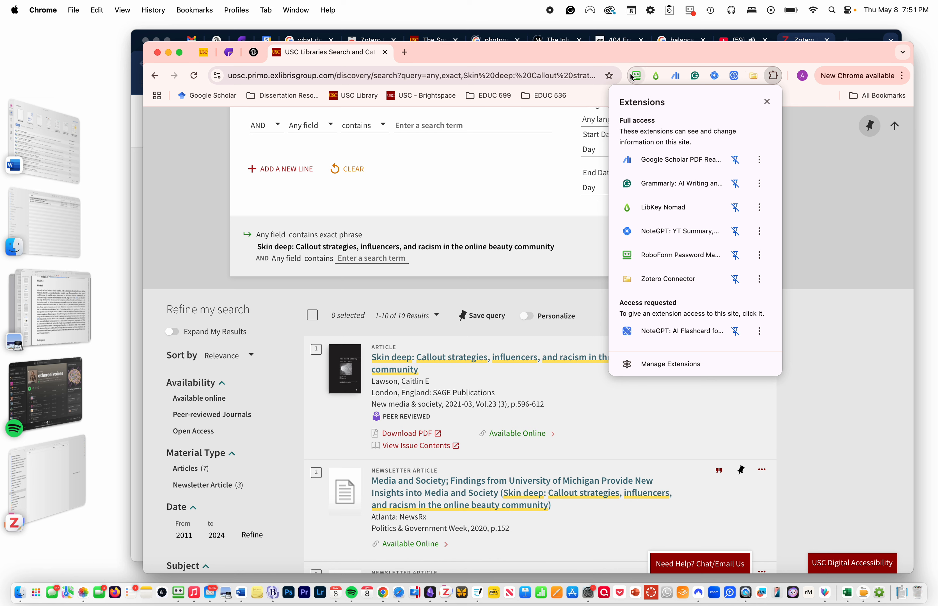
pyautogui.click(754, 77)
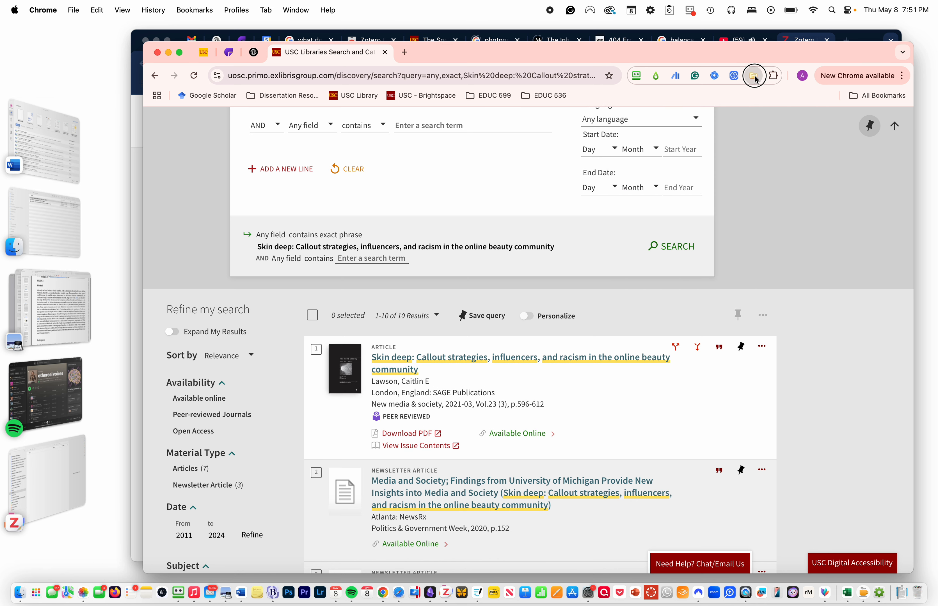
pyautogui.moveTo(756, 79); pyautogui.dragTo(675, 83)
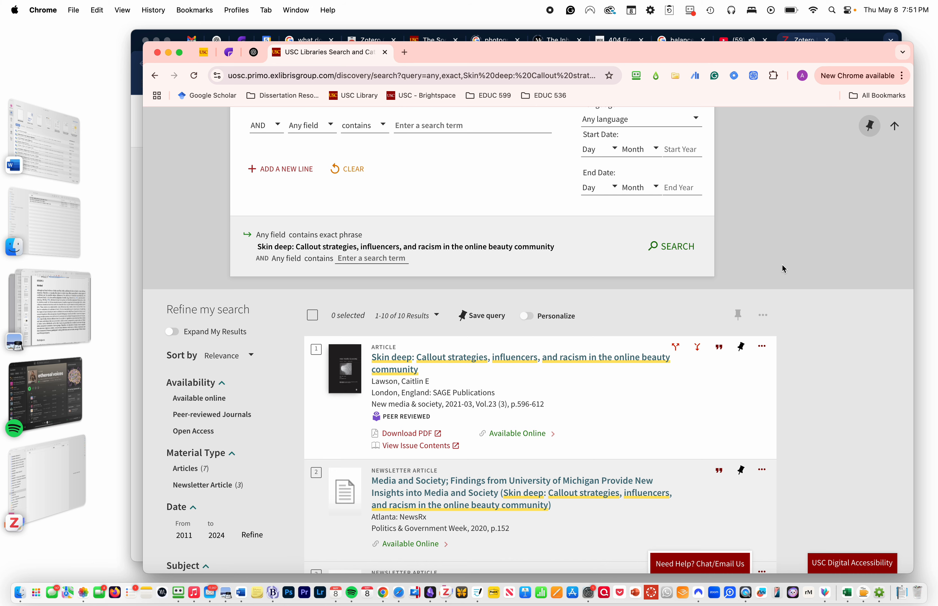
# Step: Review the USC Libraries search criteria and the full list of results for the "Skin deep" article title
pyautogui.scroll(3, 410, 213)
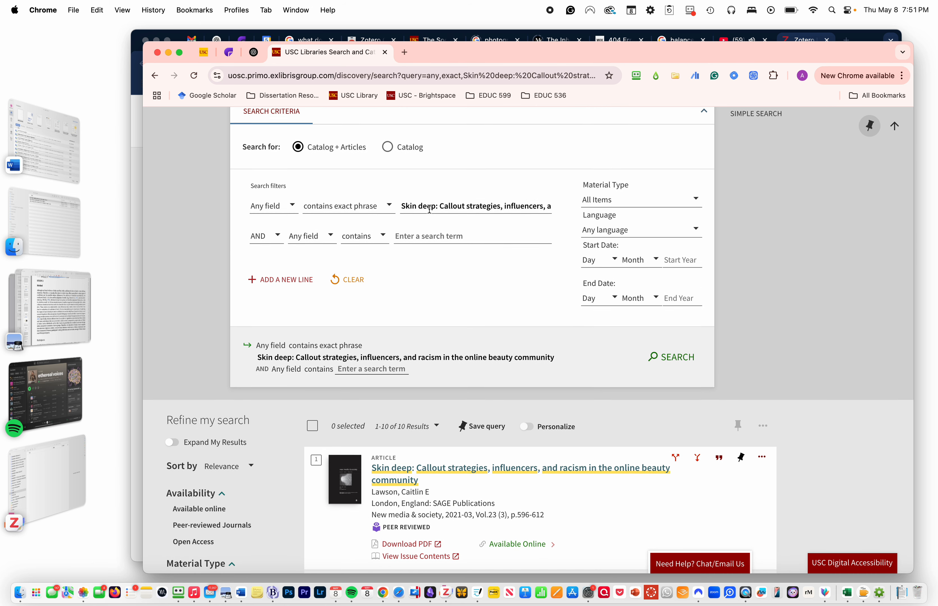
pyautogui.scroll(2, 429, 208)
pyautogui.scroll(-6, 431, 214)
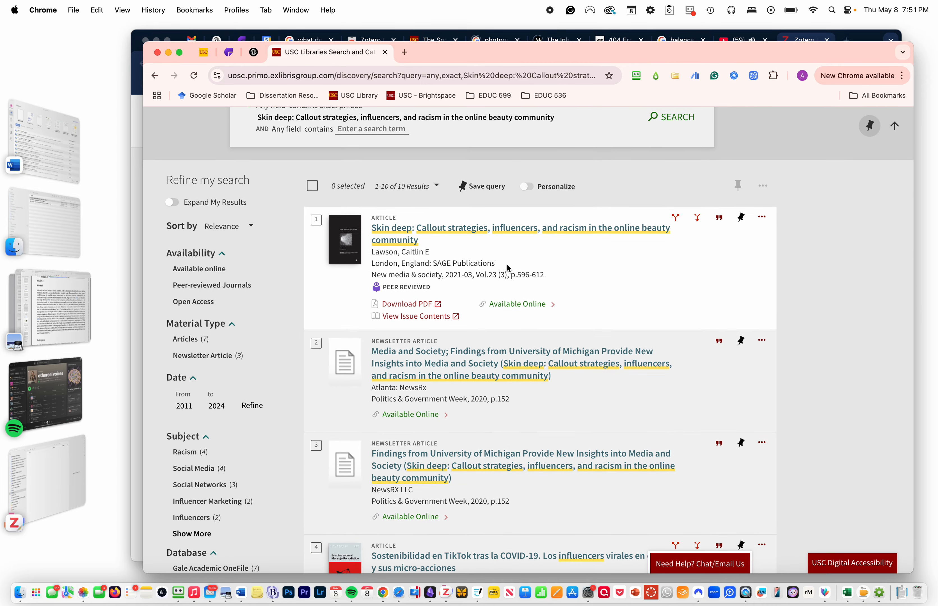
pyautogui.scroll(-8, 811, 326)
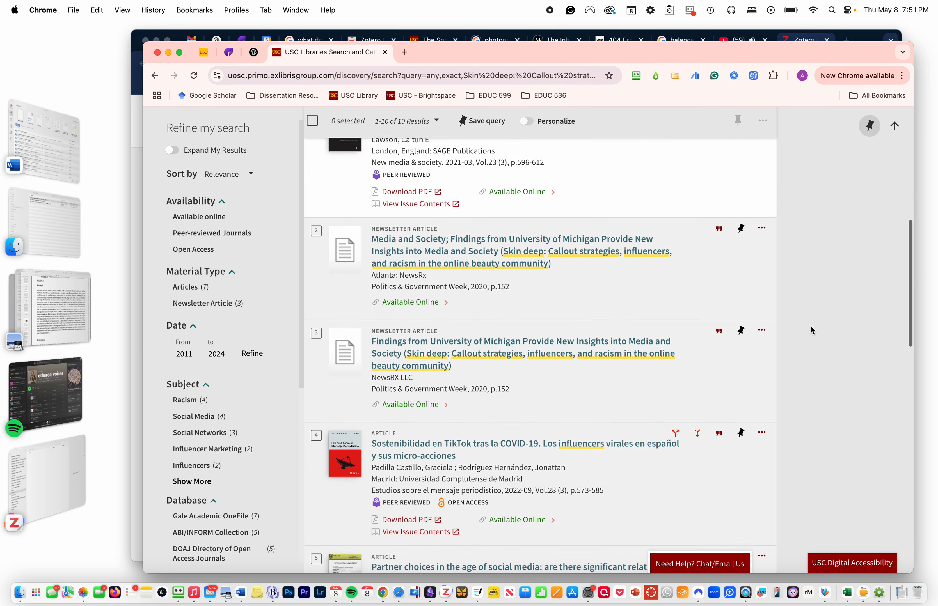
pyautogui.scroll(6, 811, 326)
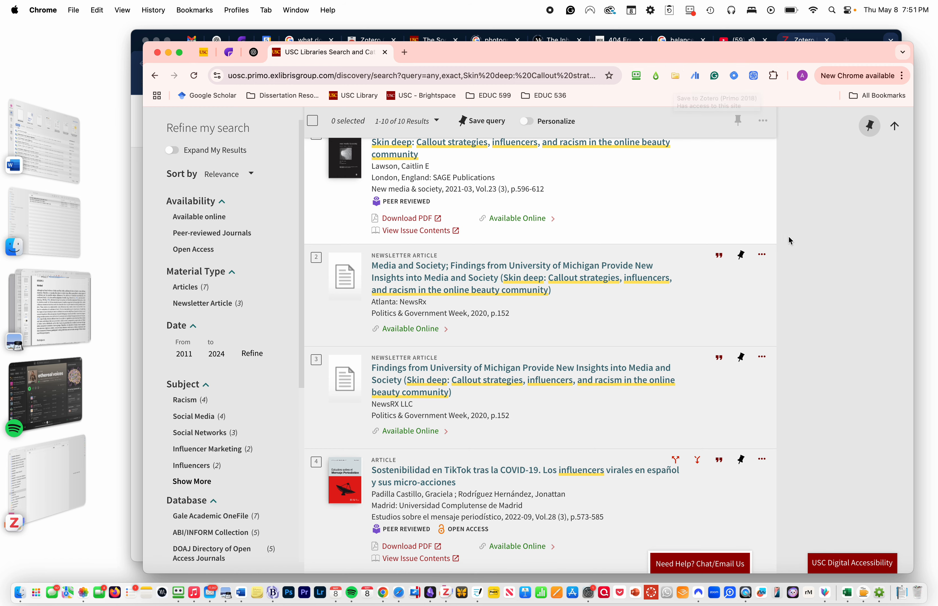
pyautogui.scroll(-3, 803, 280)
pyautogui.scroll(-10, 803, 280)
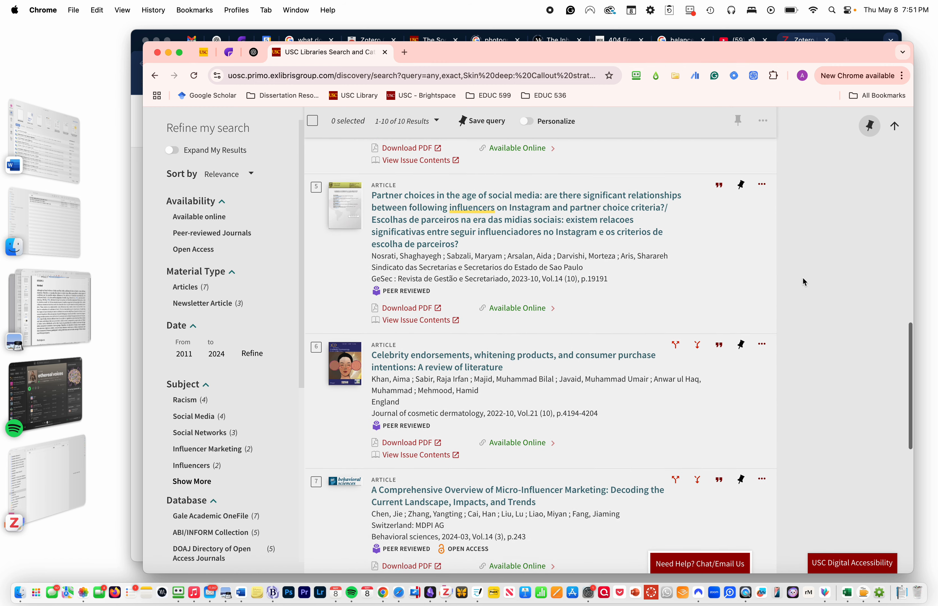
pyautogui.scroll(-8, 803, 279)
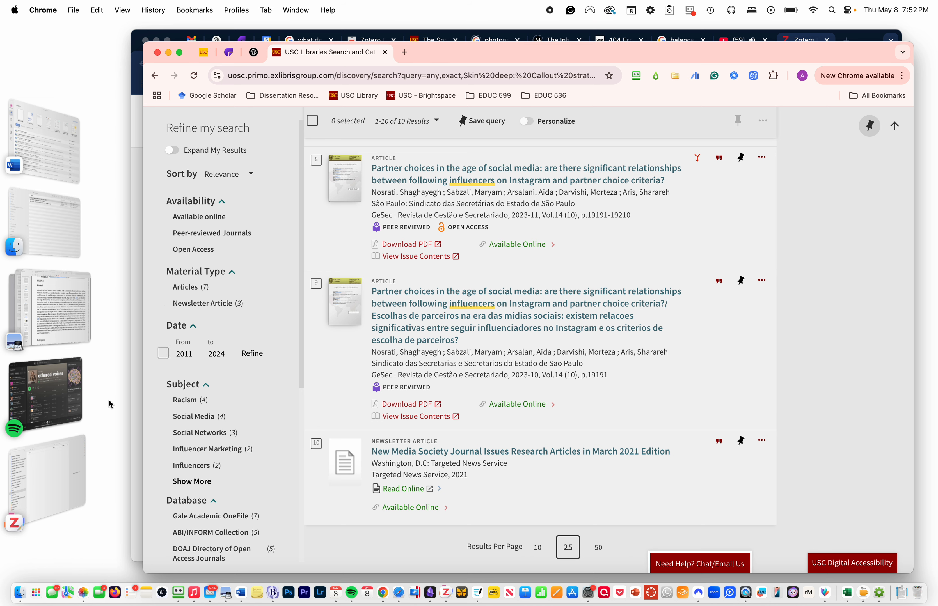
# Step: Check the TEST - 1 collection in the Zotero app, return to Chrome and look over the library search results again
pyautogui.click(57, 479)
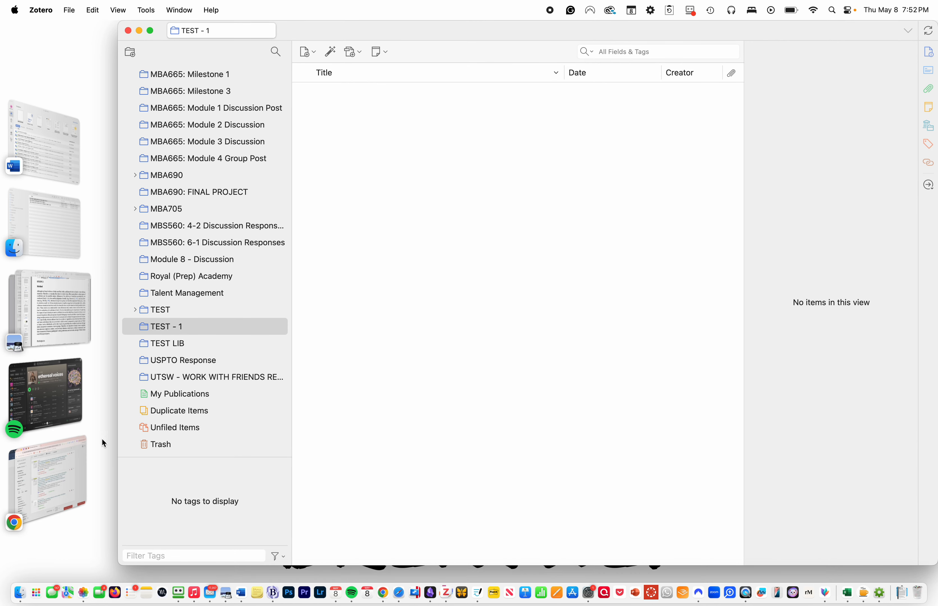
pyautogui.click(48, 480)
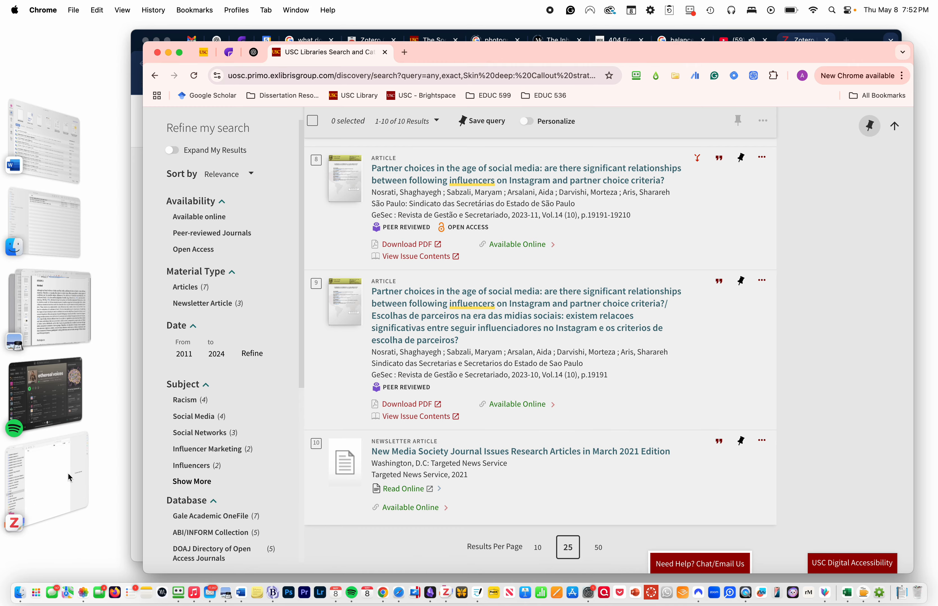
pyautogui.scroll(15, 825, 259)
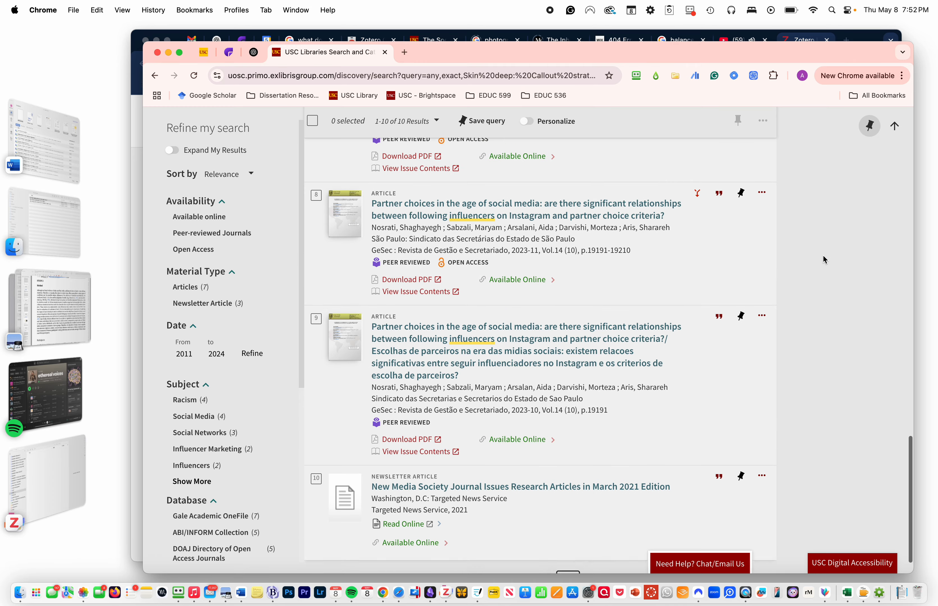
pyautogui.scroll(-12, 825, 259)
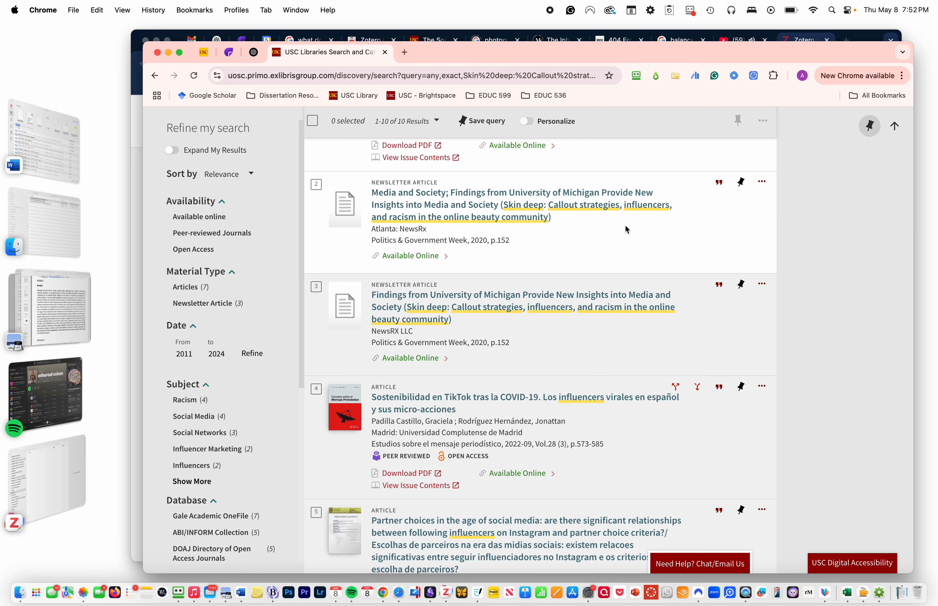
pyautogui.scroll(12, 627, 233)
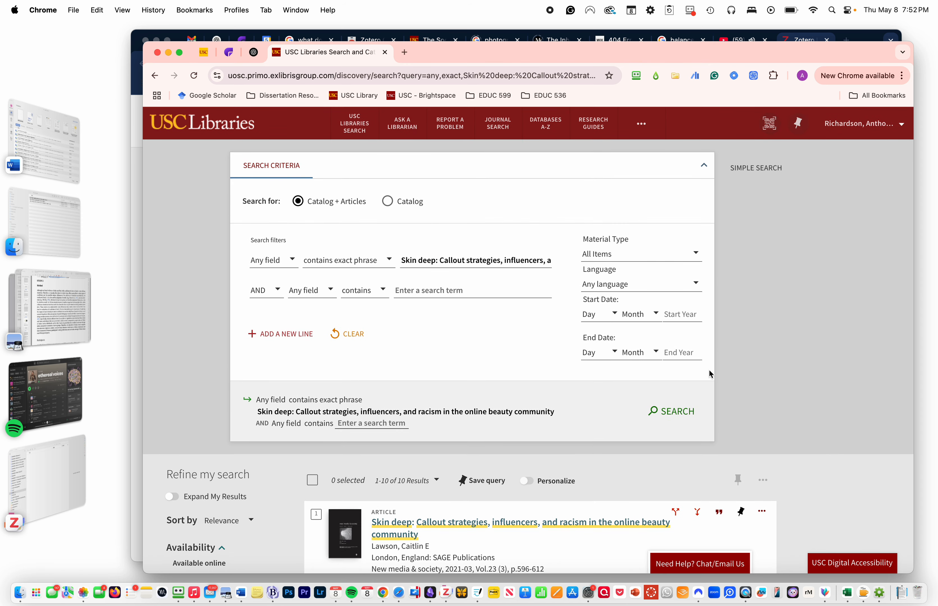
pyautogui.scroll(-5, 795, 472)
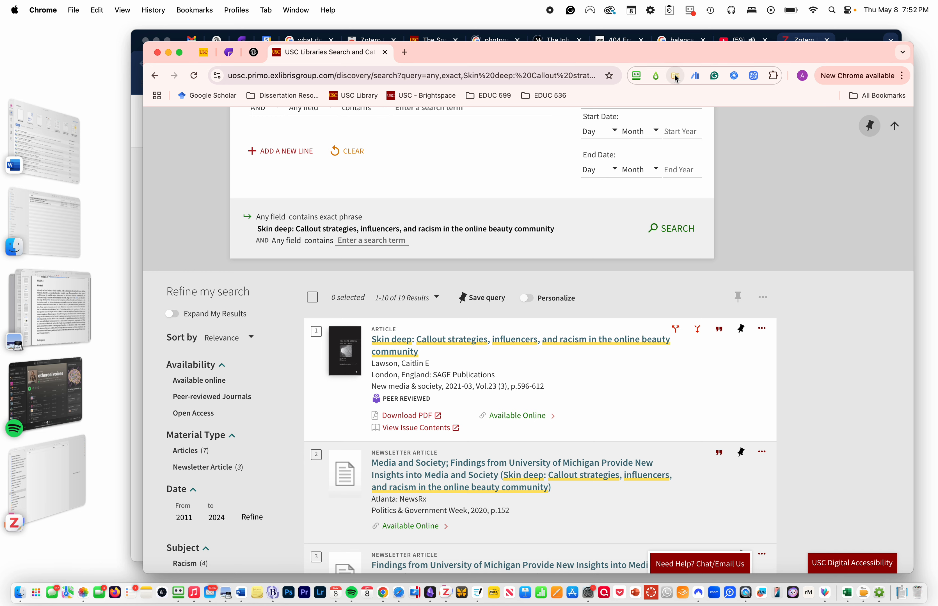
# Step: Save all listed search results to the TEST - 1 collection with the Zotero Connector
pyautogui.click(675, 78)
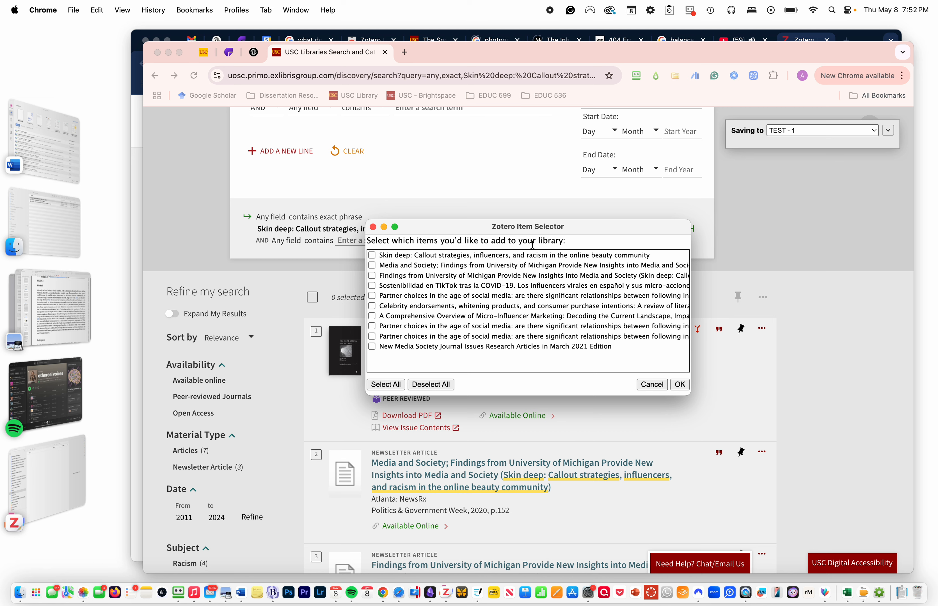
pyautogui.click(385, 384)
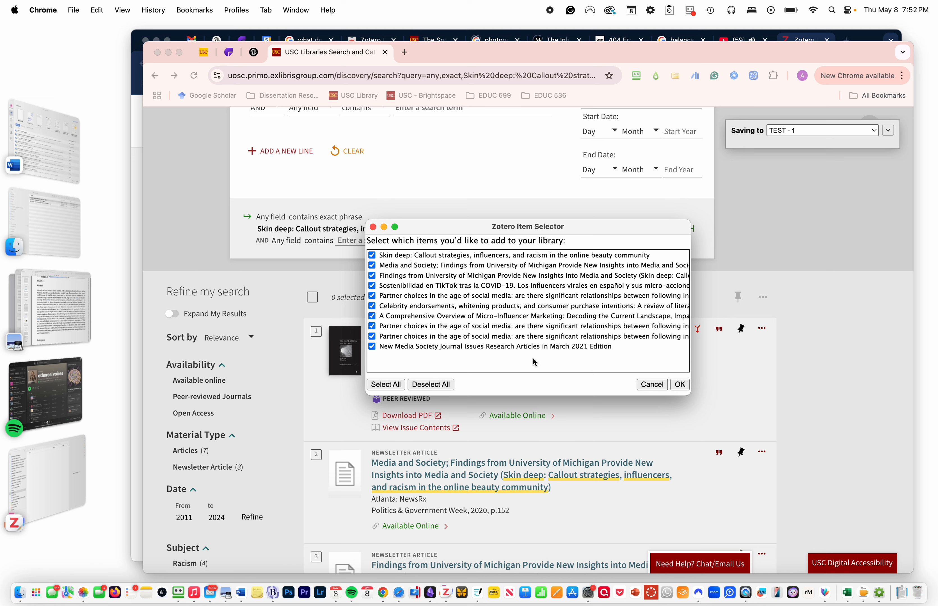
pyautogui.click(680, 384)
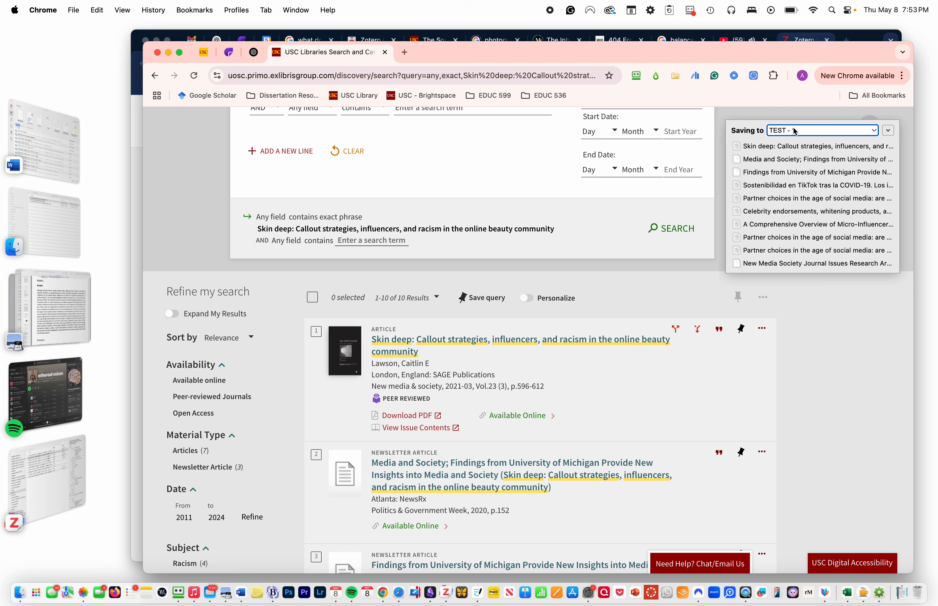
# Step: Browse the full tree of Zotero collections available as save destinations, leaving TEST - 1 selected
pyautogui.click(875, 133)
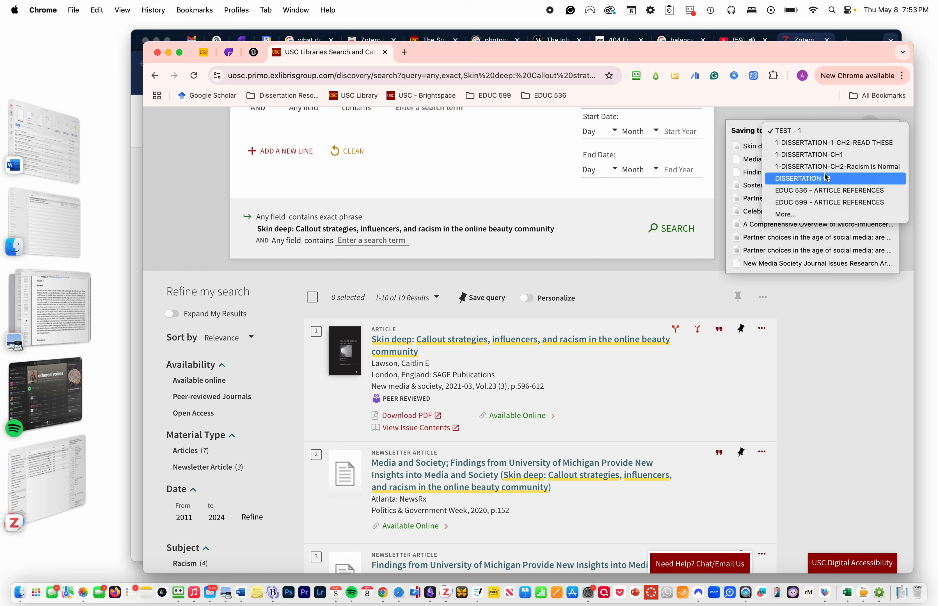
pyautogui.click(784, 214)
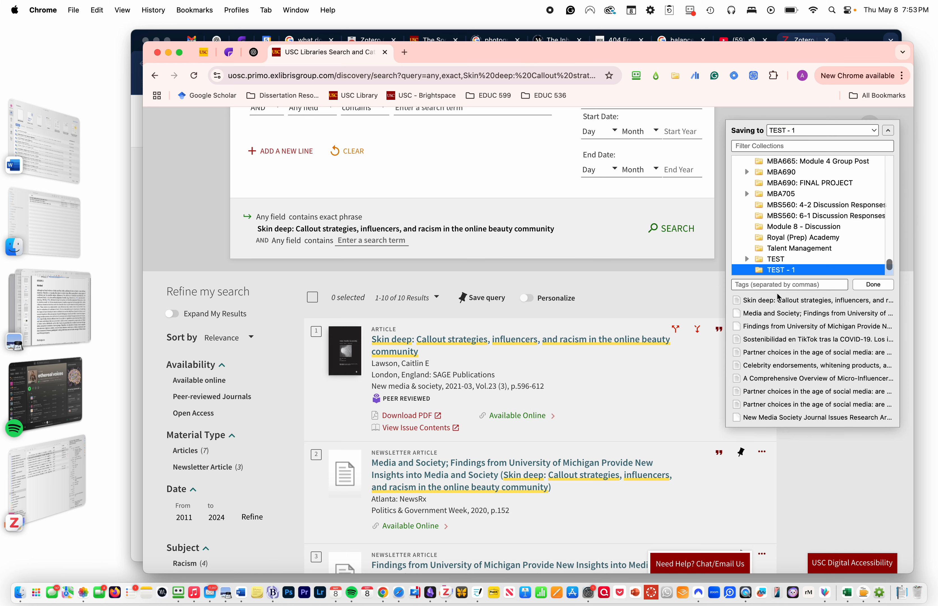
pyautogui.scroll(-2, 788, 233)
pyautogui.scroll(5, 790, 232)
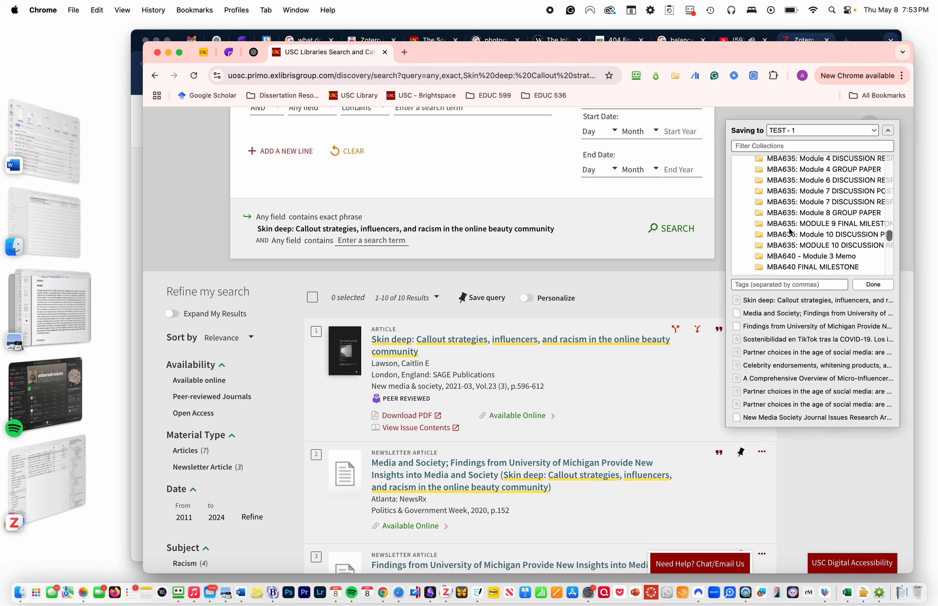
pyautogui.scroll(10, 789, 232)
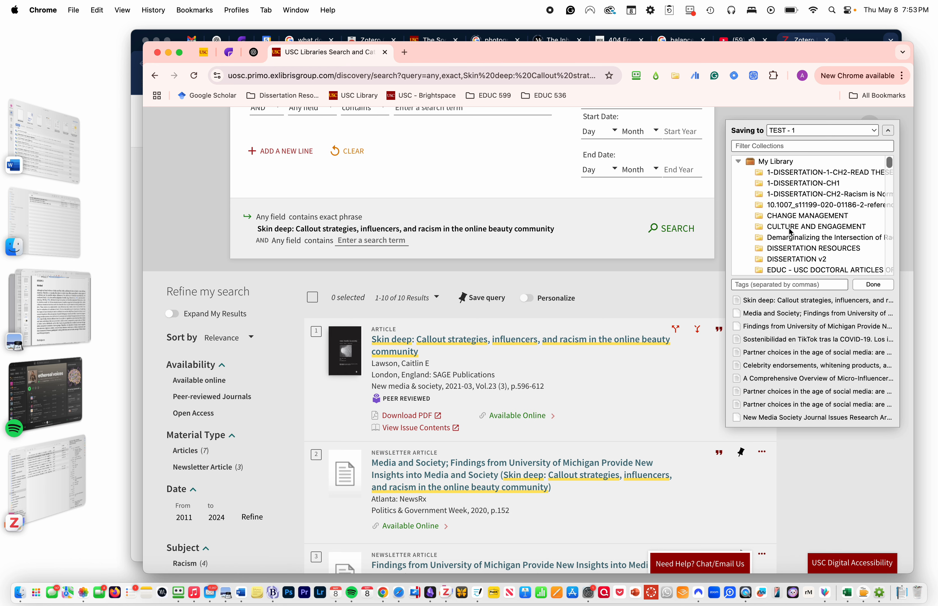
pyautogui.scroll(-15, 789, 232)
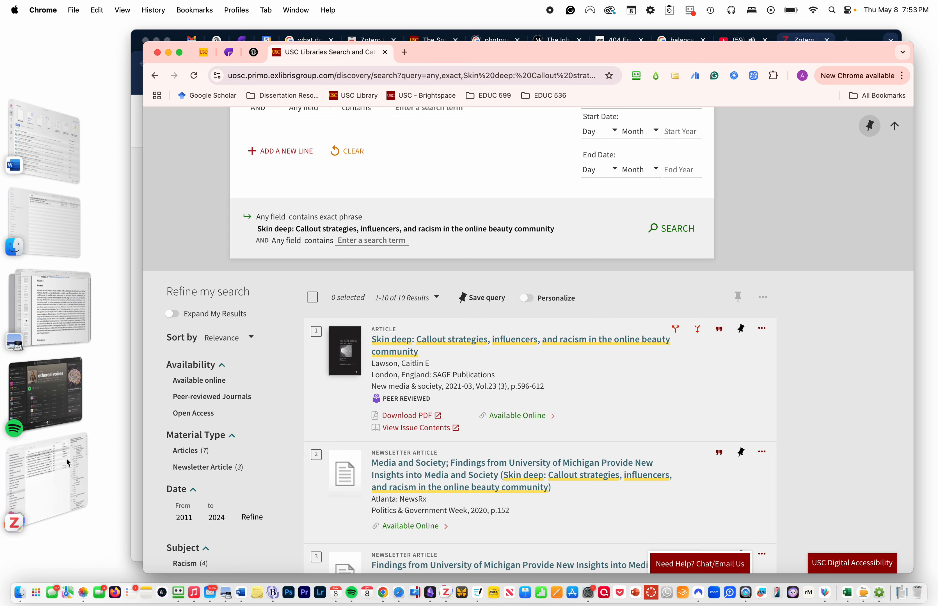
# Step: Switch to Zotero and review the item details and Full Text attachment of the "Sostenibilidad en TikTok tras la COVID-19" article in TEST - 1
pyautogui.click(42, 474)
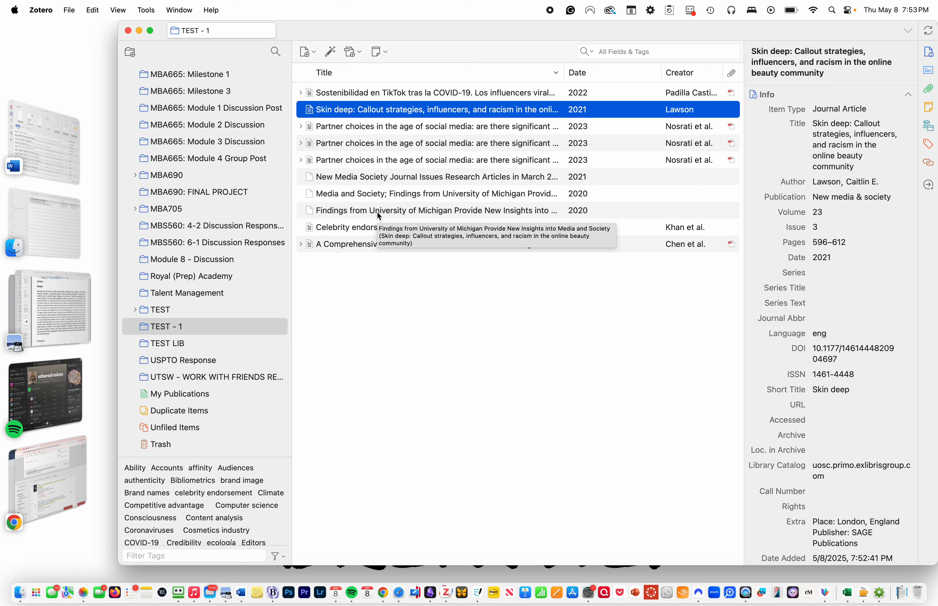
pyautogui.click(301, 94)
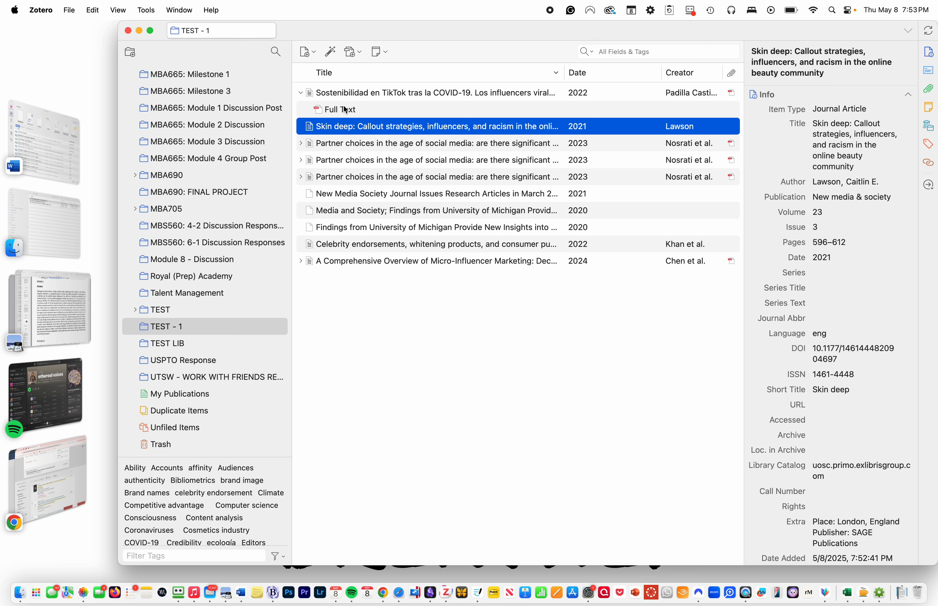
pyautogui.click(346, 95)
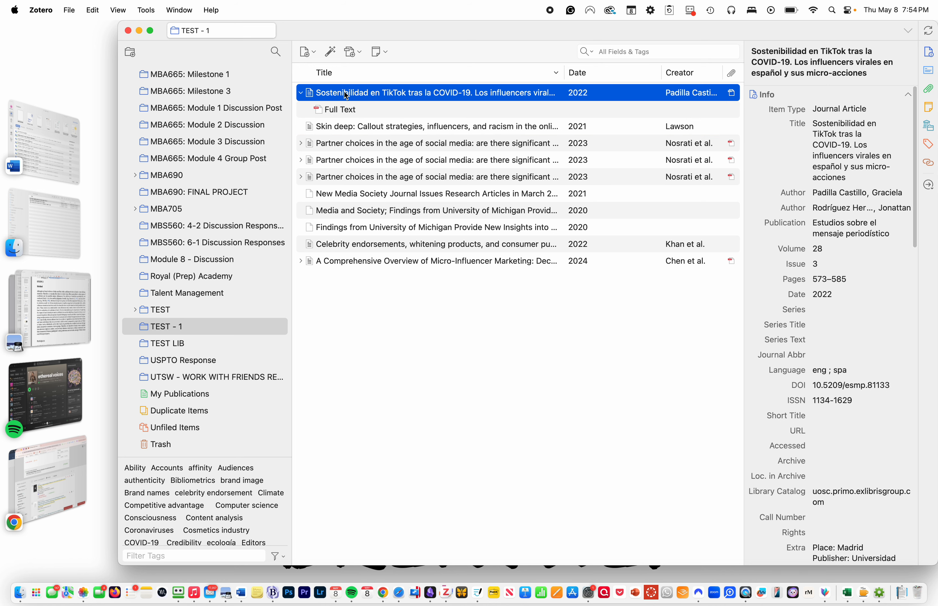
pyautogui.scroll(-10, 822, 328)
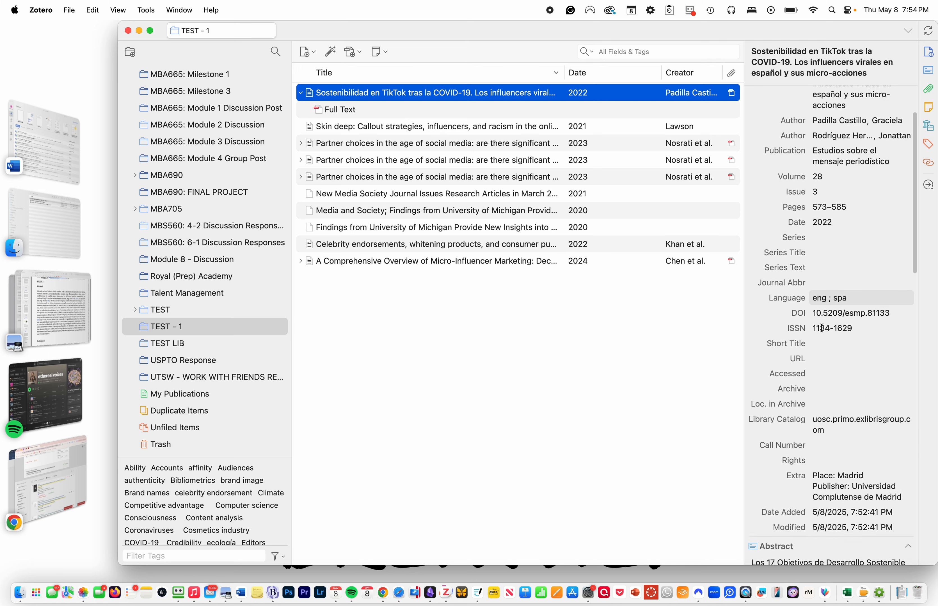
pyautogui.scroll(8, 823, 331)
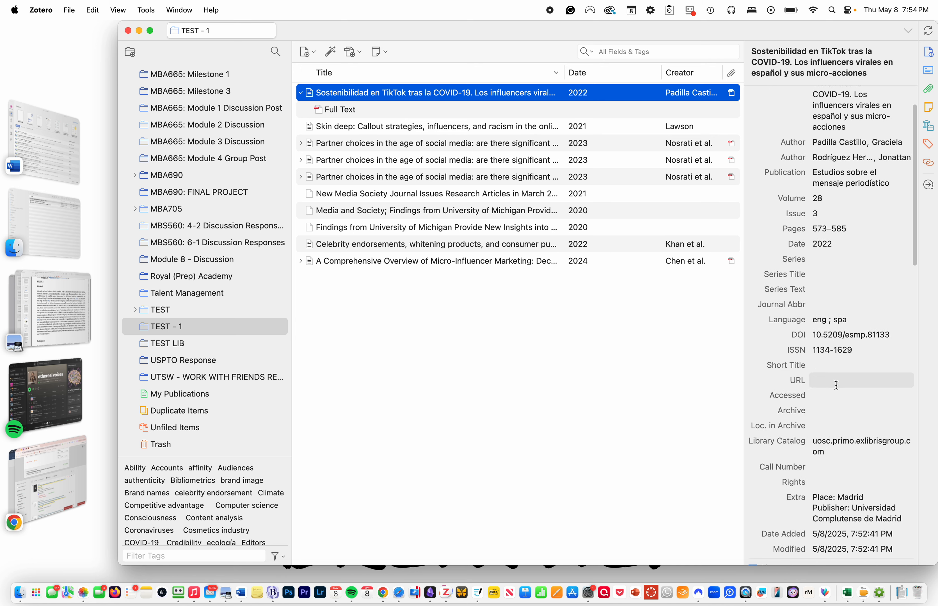
pyautogui.click(341, 114)
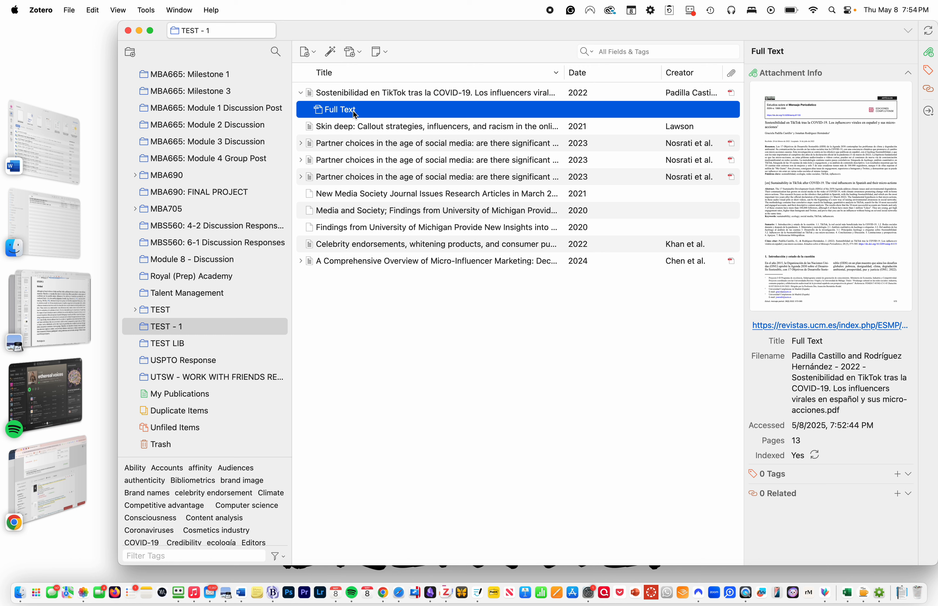
pyautogui.click(300, 94)
# Step: Select the "A Comprehensive Overview of Micro-Influencer Marketing" article and look through the full list of collections it could go into
pyautogui.scroll(15, 219, 193)
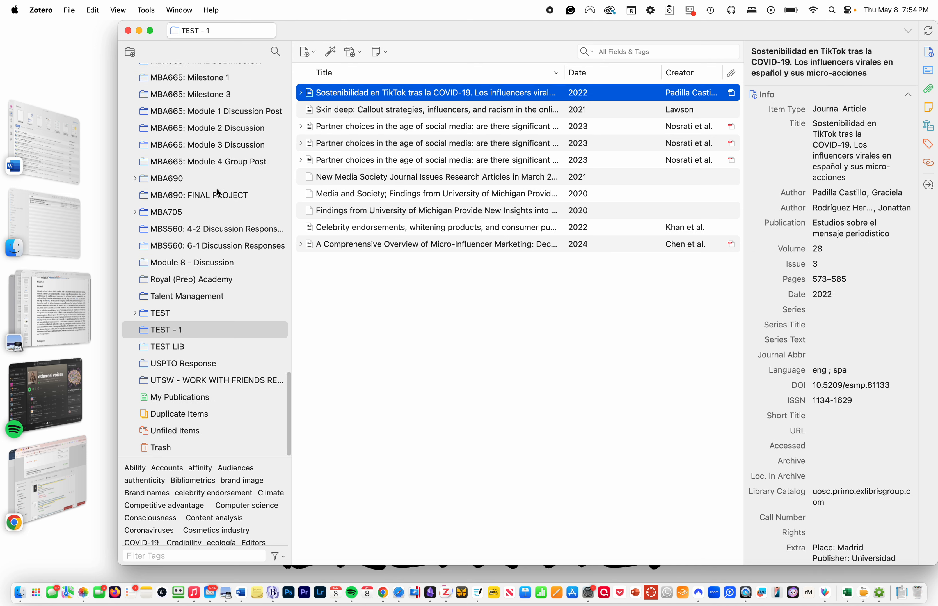
pyautogui.scroll(5, 219, 194)
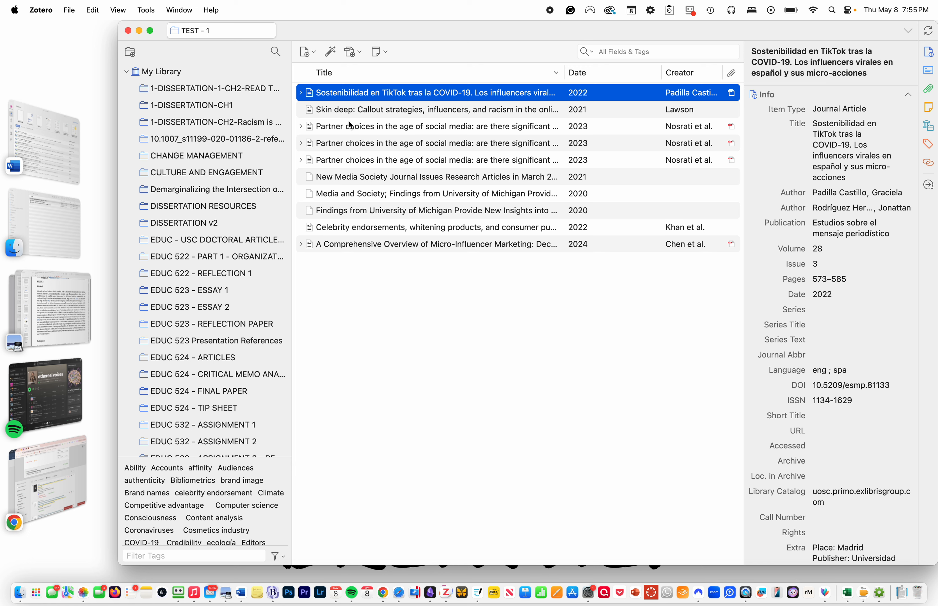
pyautogui.click(372, 245)
pyautogui.moveTo(370, 248); pyautogui.dragTo(324, 244)
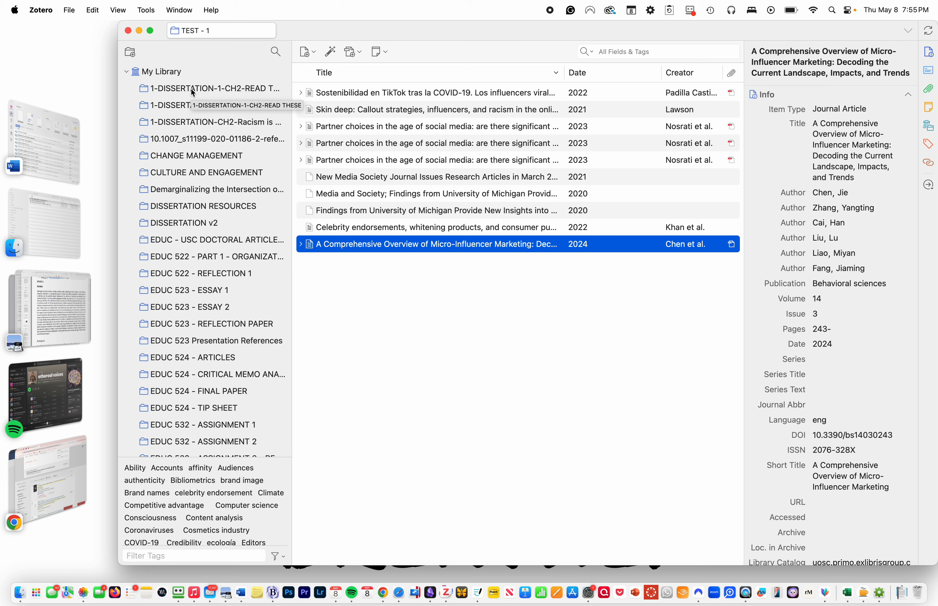
pyautogui.scroll(-20, 190, 270)
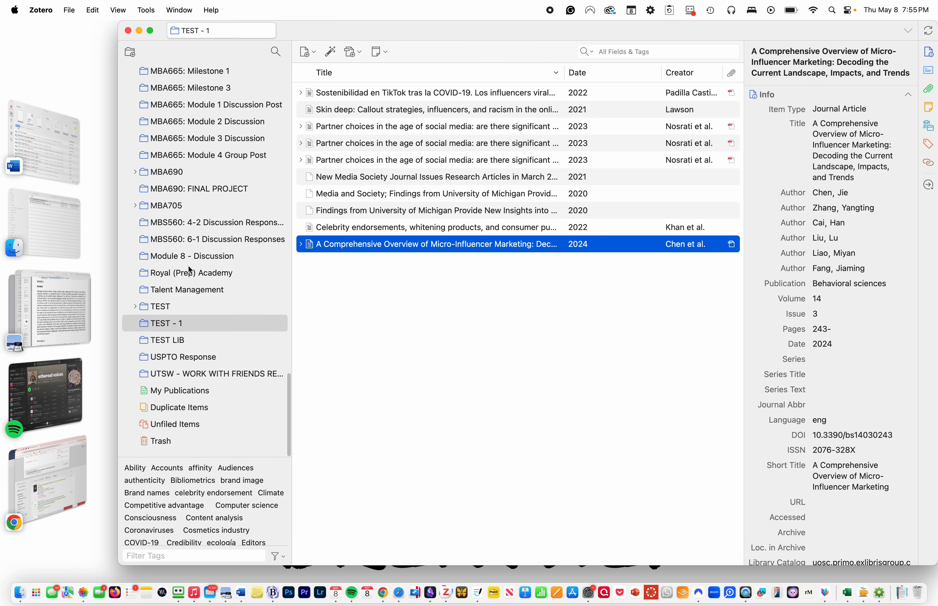
pyautogui.scroll(15, 190, 270)
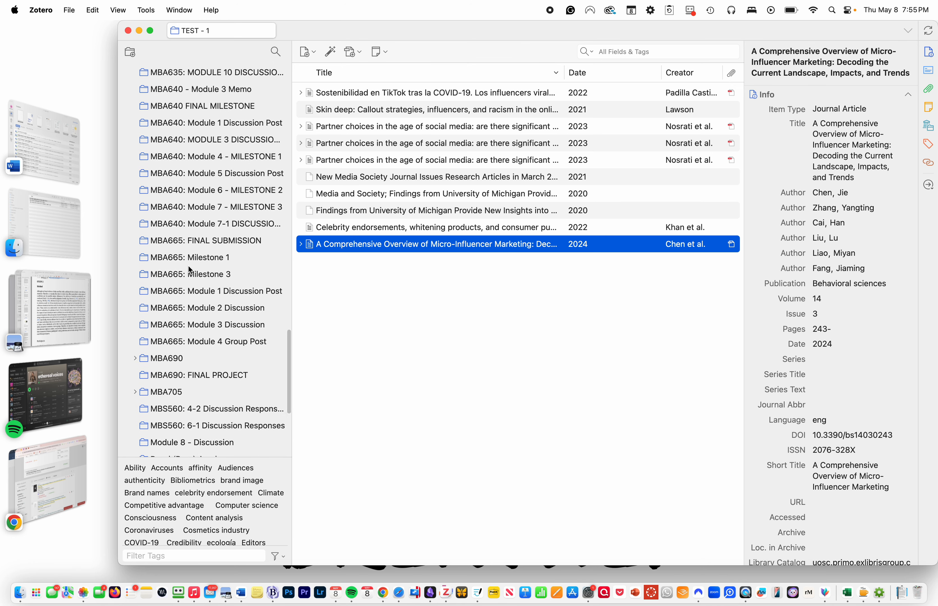
pyautogui.scroll(20, 188, 266)
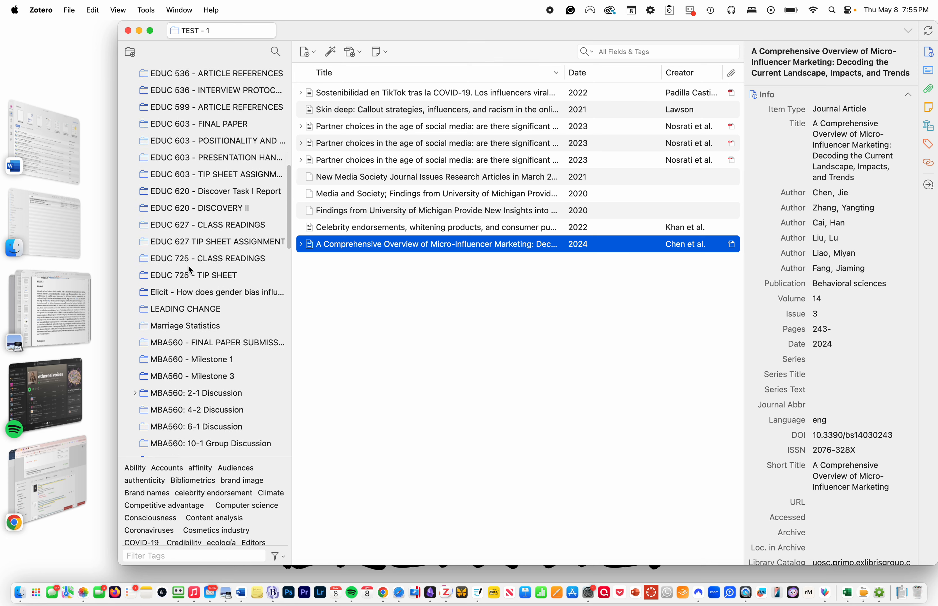
pyautogui.scroll(10, 190, 270)
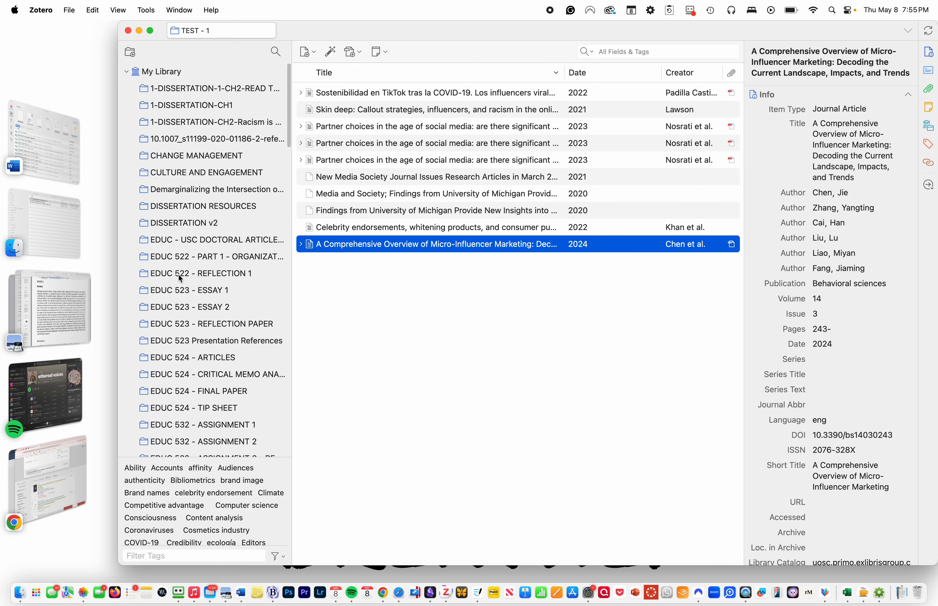
pyautogui.scroll(-10, 180, 314)
pyautogui.scroll(-15, 180, 314)
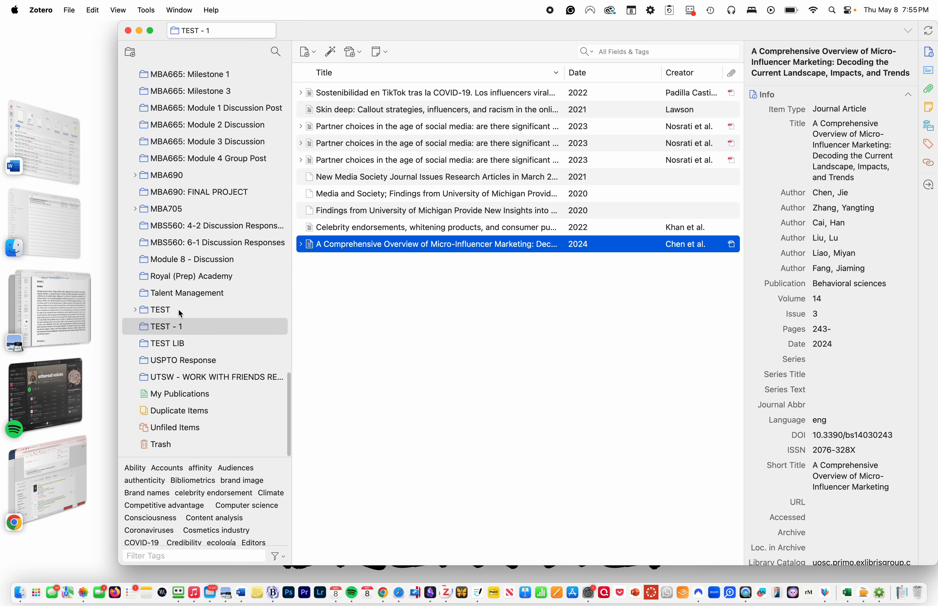
pyautogui.scroll(5, 178, 309)
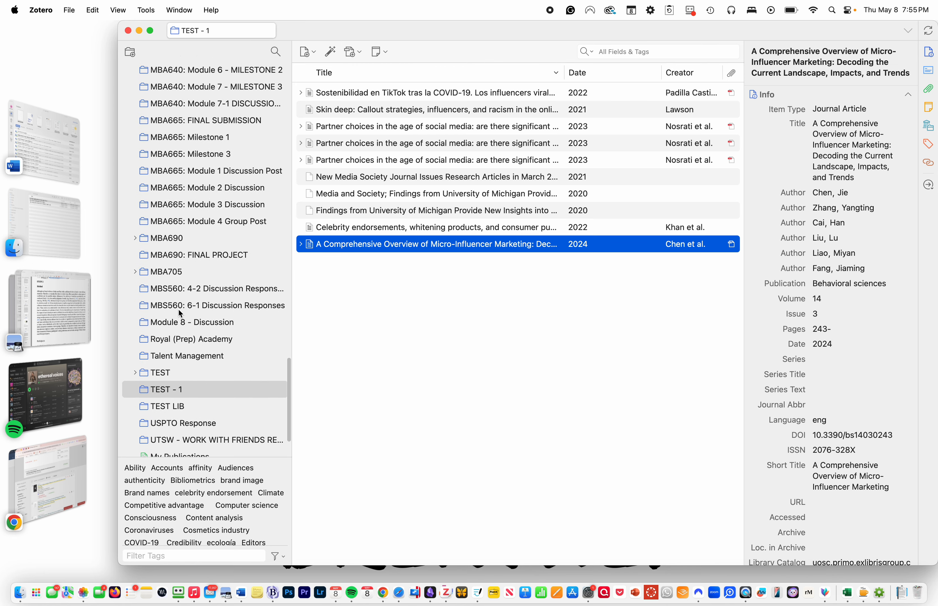
pyautogui.scroll(15, 179, 309)
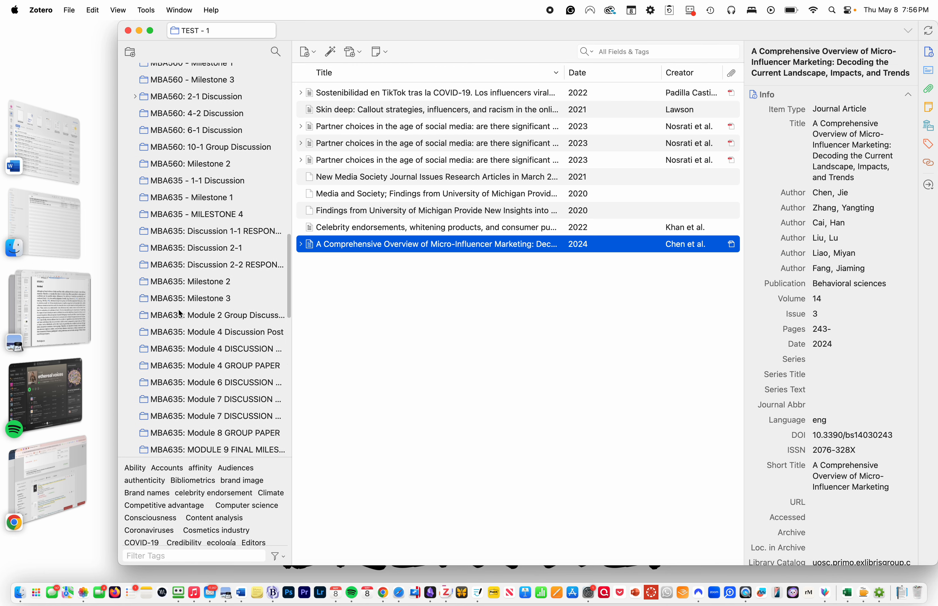
pyautogui.scroll(20, 178, 309)
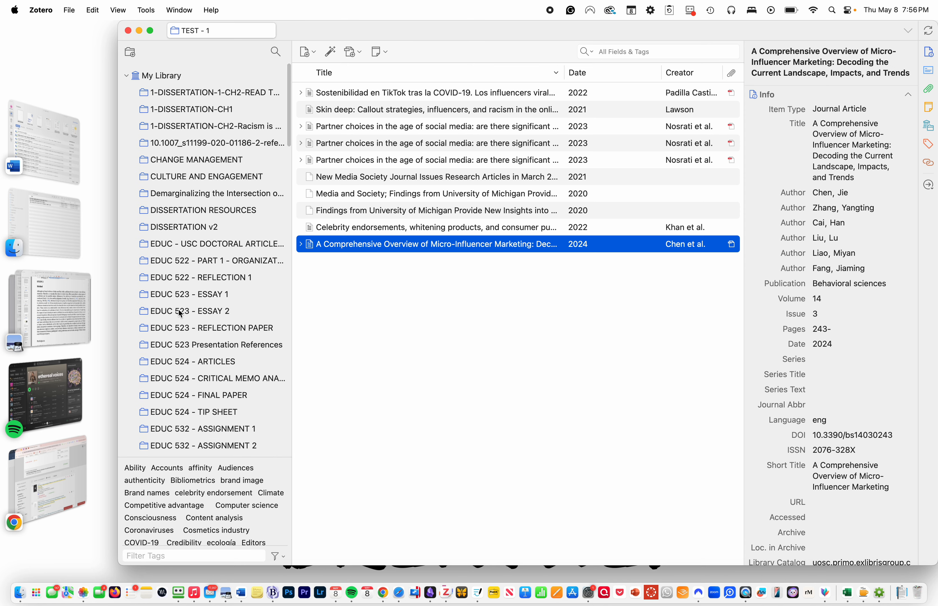
# Step: Start a new collection from My Library and enter NEW COLLECTION as its name
pyautogui.click(159, 72)
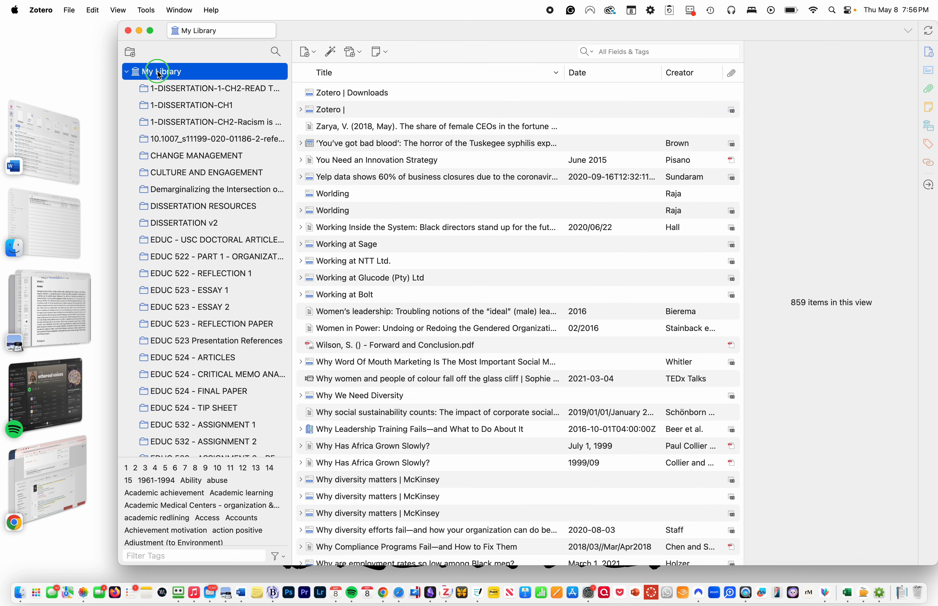
pyautogui.rightClick(159, 75)
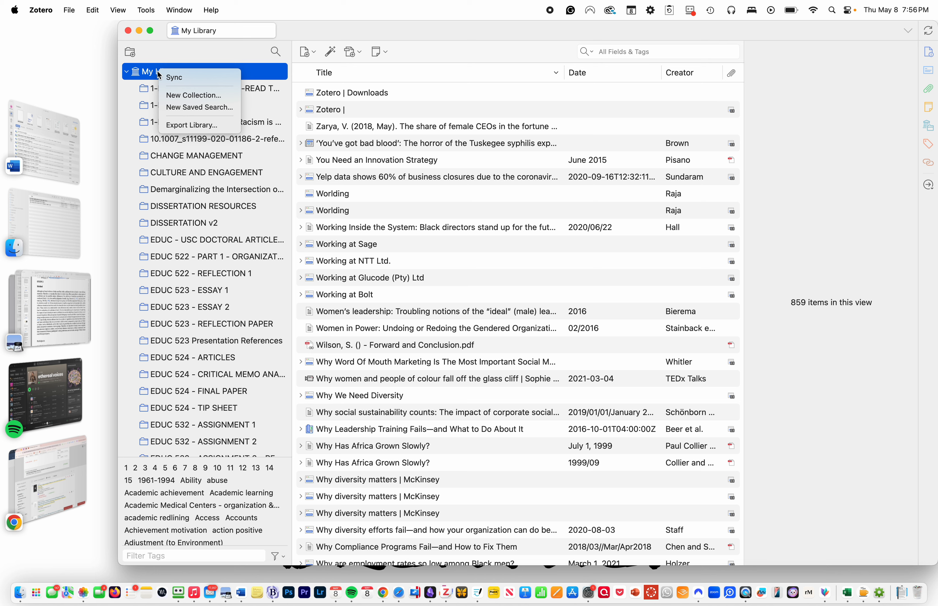
pyautogui.click(188, 96)
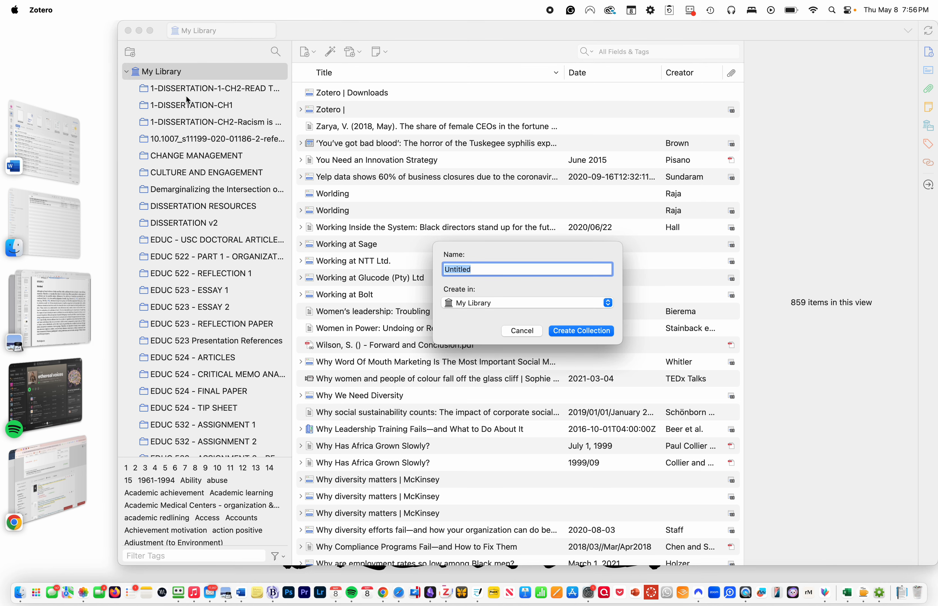
pyautogui.write('New col')
pyautogui.press('BackSpace')
pyautogui.press('BackSpace')
pyautogui.press('BackSpace')
pyautogui.write('Collection')
pyautogui.press('super+a')
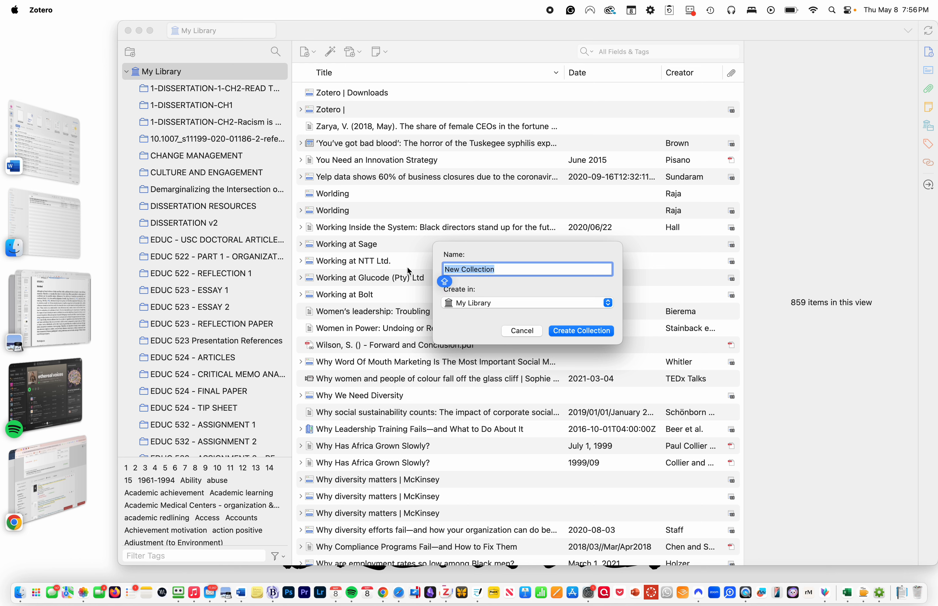
pyautogui.write('NEW COLLECTION')
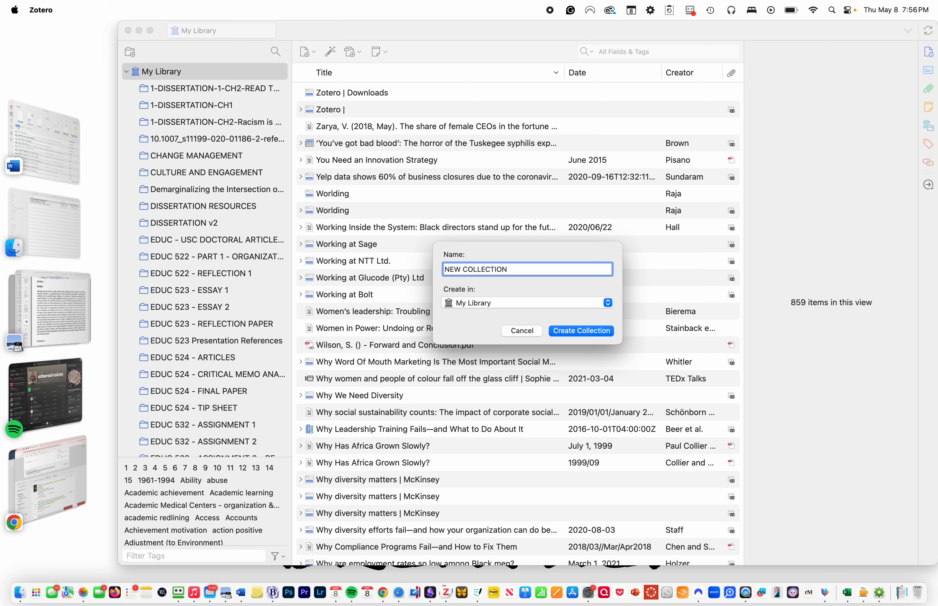
pyautogui.press('capslock')
# Step: Set the parent to 1-DISSERTATION-CH2-Racism is Normal and create the collection inside it
pyautogui.click(496, 303)
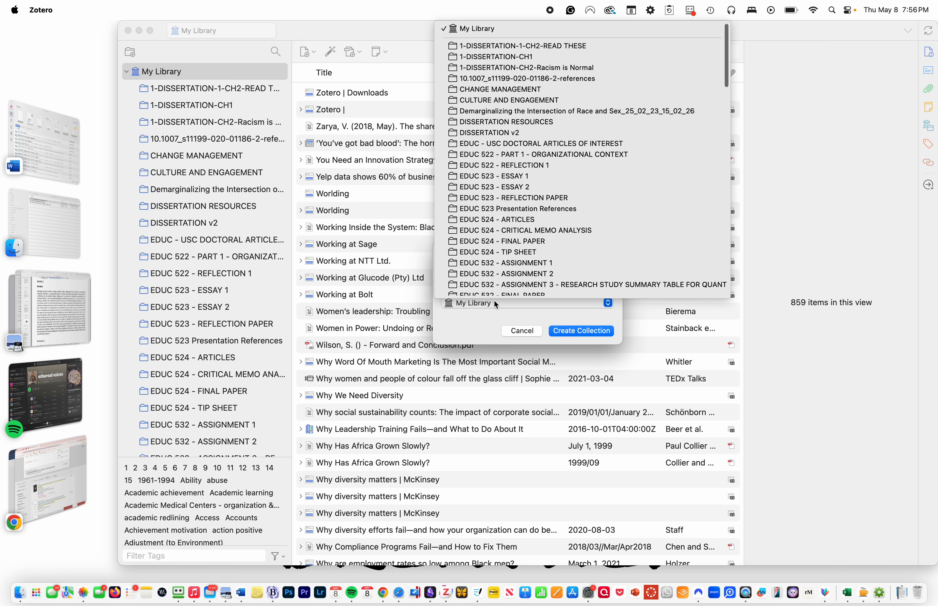
pyautogui.scroll(1, 532, 107)
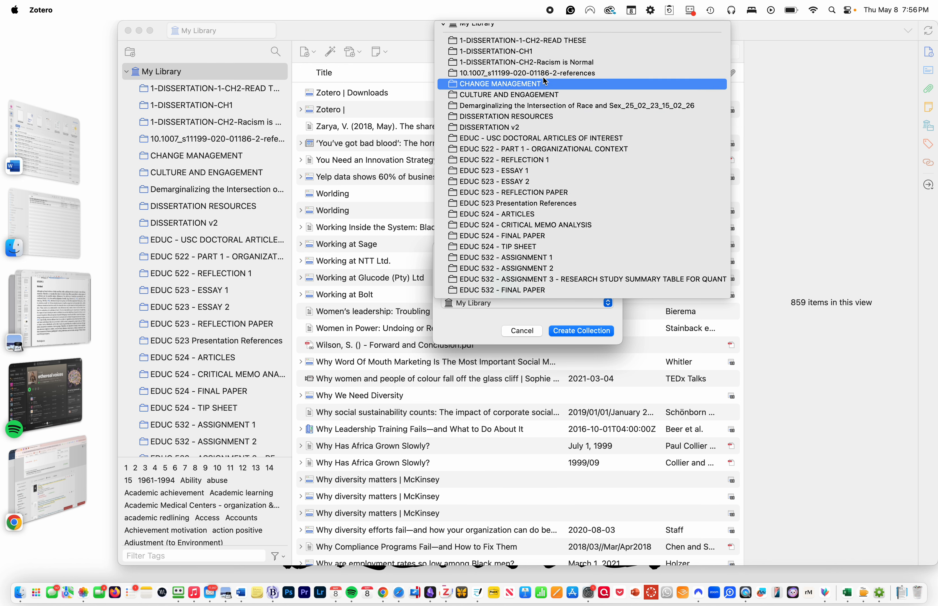
pyautogui.click(545, 62)
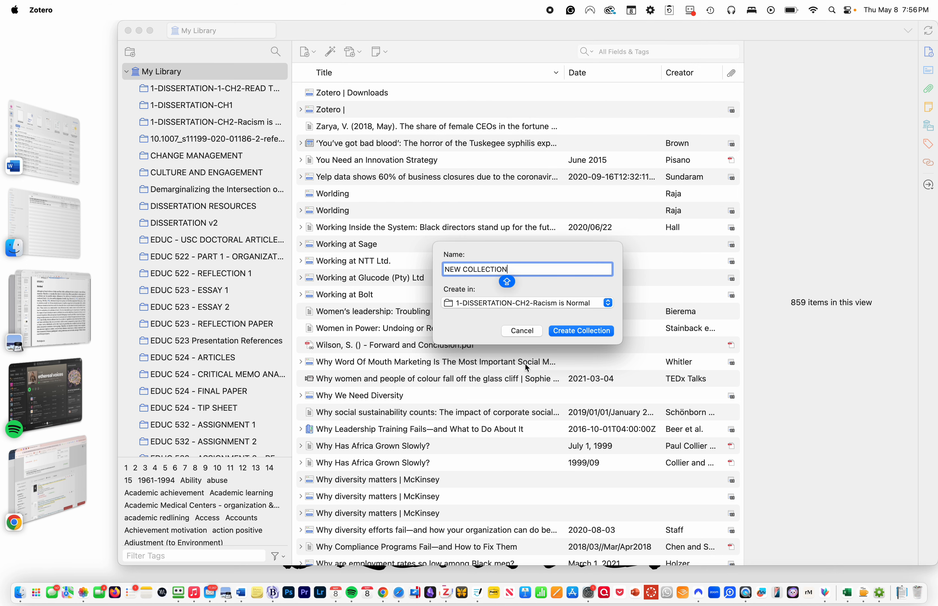
pyautogui.click(582, 331)
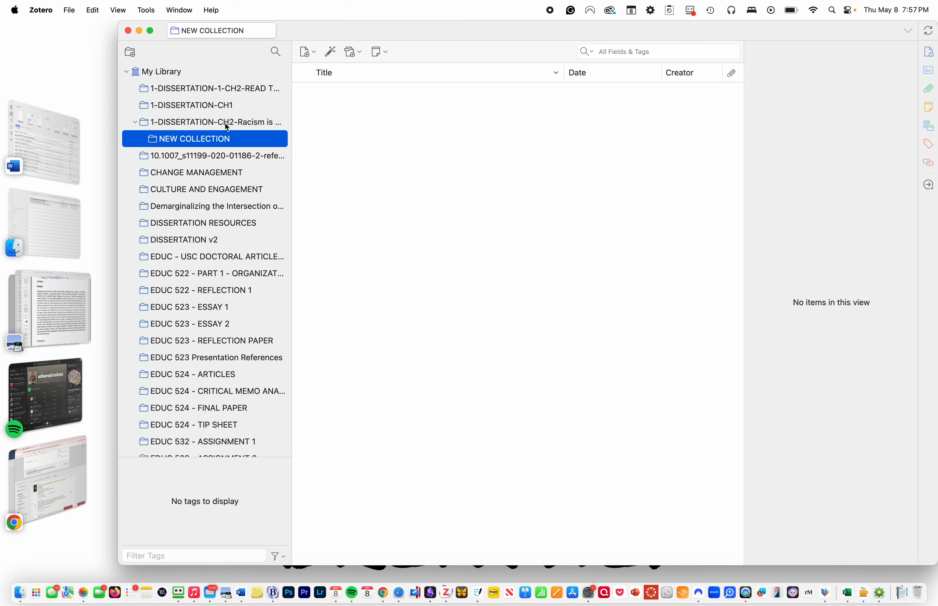
# Step: Compare the contents of 1-DISSERTATION-CH2-Racism is Normal and its NEW COLLECTION subcollection, and view the actions available for the subcollection
pyautogui.click(194, 122)
pyautogui.click(194, 139)
pyautogui.click(193, 122)
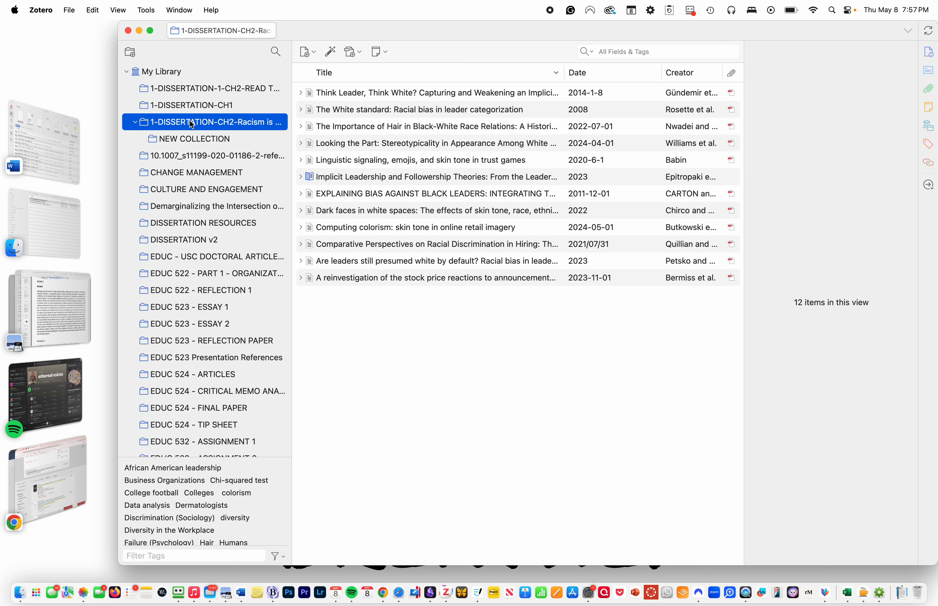
pyautogui.click(191, 141)
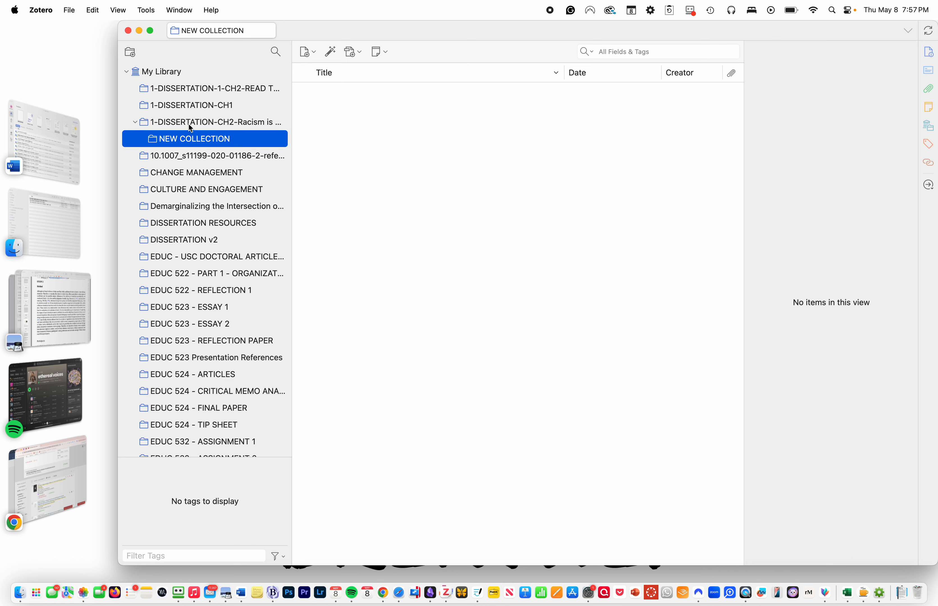
pyautogui.rightClick(188, 138)
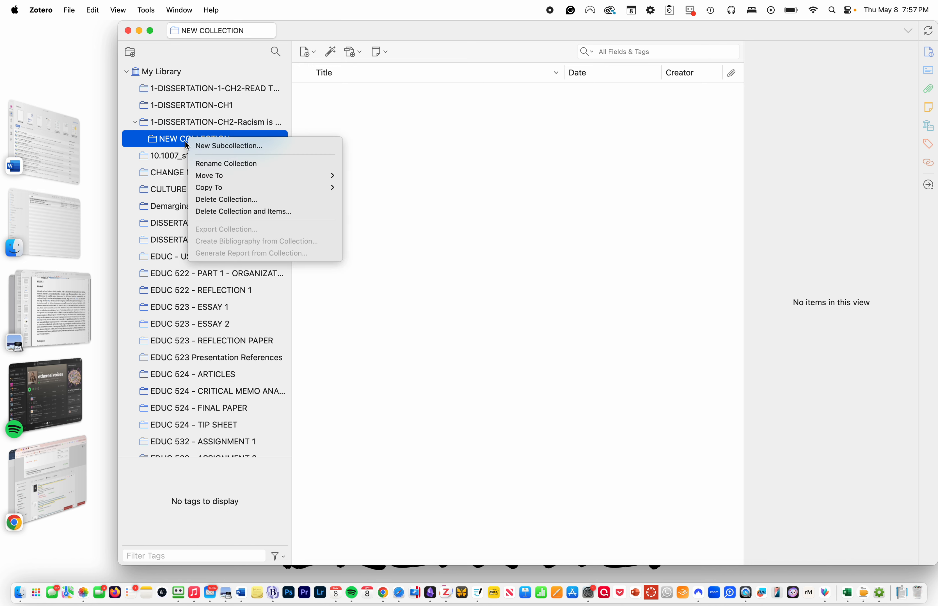
# Step: Copy "-Racism is Normal" from the parent collection's name and remove it, renaming the collection 1-DISSERTATION-CH2
pyautogui.click(185, 122)
pyautogui.doubleClick(185, 121)
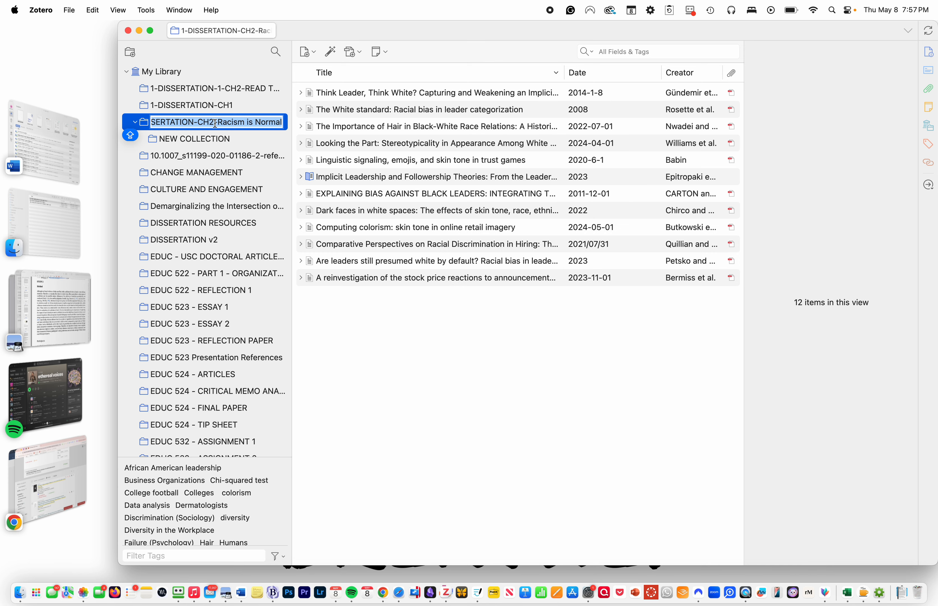
pyautogui.moveTo(214, 122); pyautogui.dragTo(310, 123)
pyautogui.press('super+c')
pyautogui.press('shift')
pyautogui.press('BackSpace')
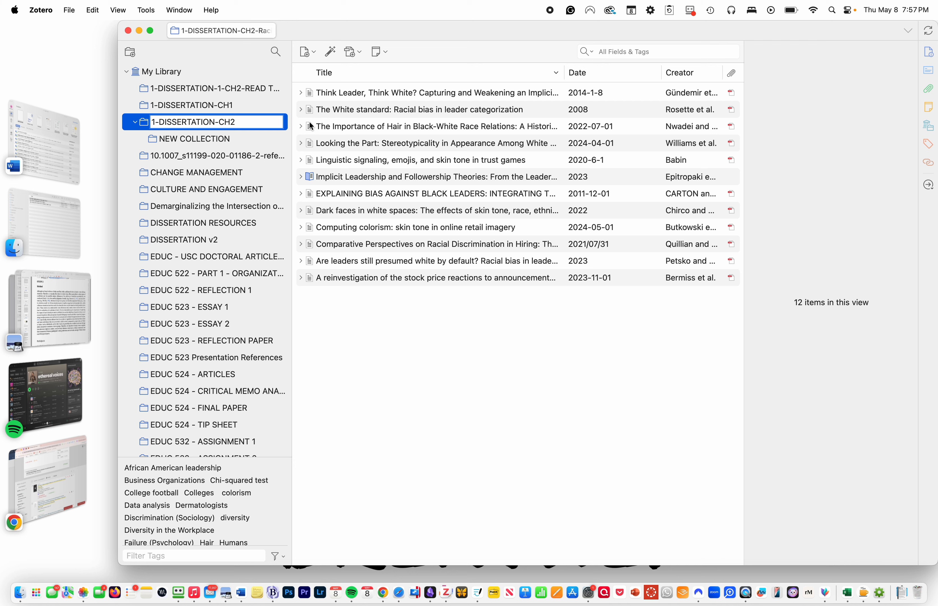
pyautogui.press('Return')
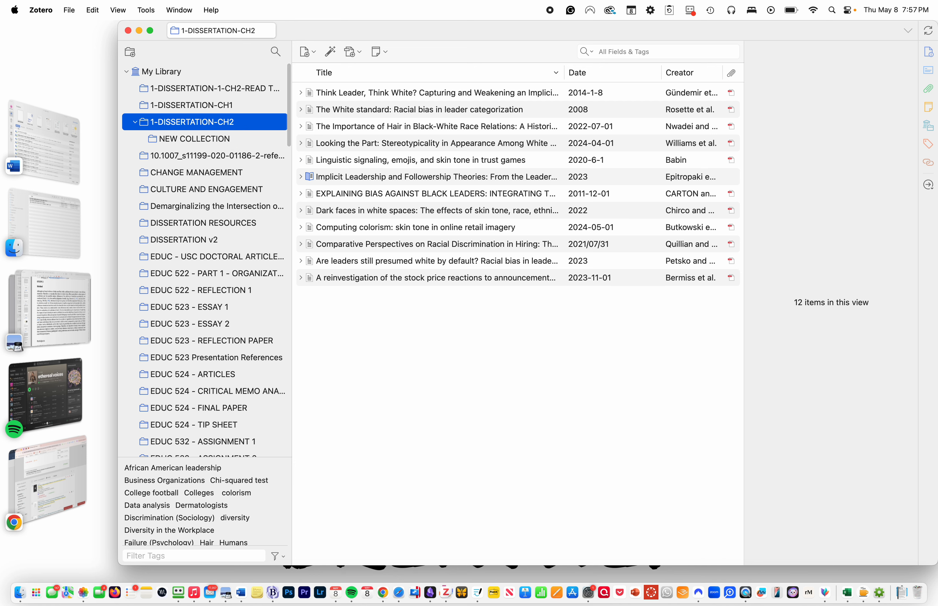
# Step: Rename the NEW COLLECTION subcollection Racism is Normal - KEEP, reusing the copied text without its leading hyphen
pyautogui.rightClick(178, 142)
pyautogui.click(213, 162)
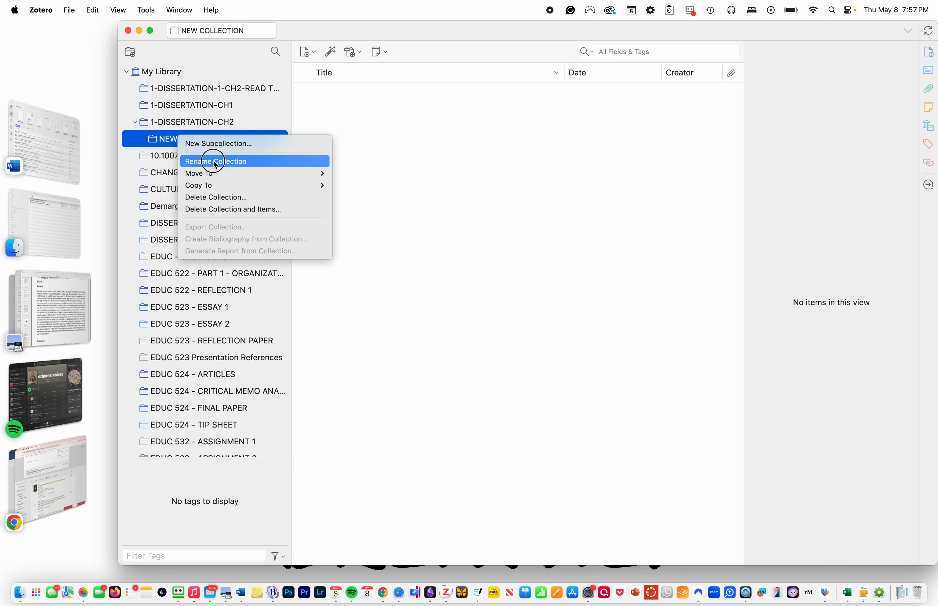
pyautogui.press('super+v')
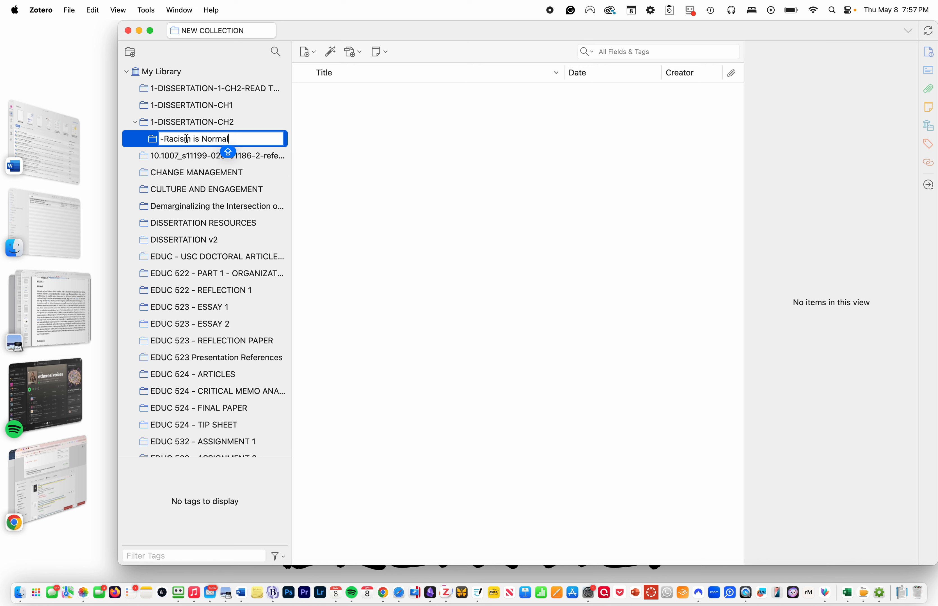
pyautogui.moveTo(167, 136); pyautogui.dragTo(149, 137)
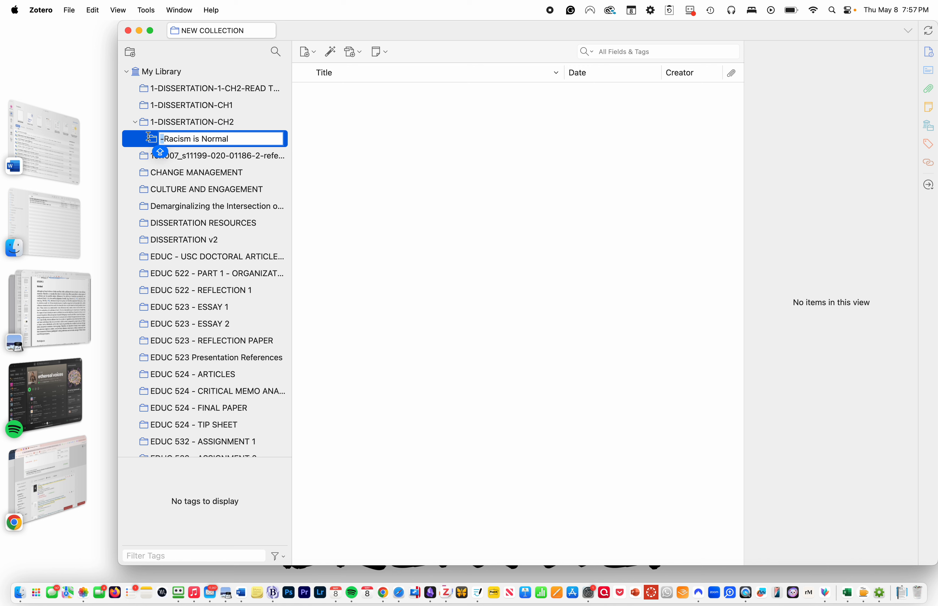
pyautogui.press('BackSpace')
pyautogui.click(243, 140)
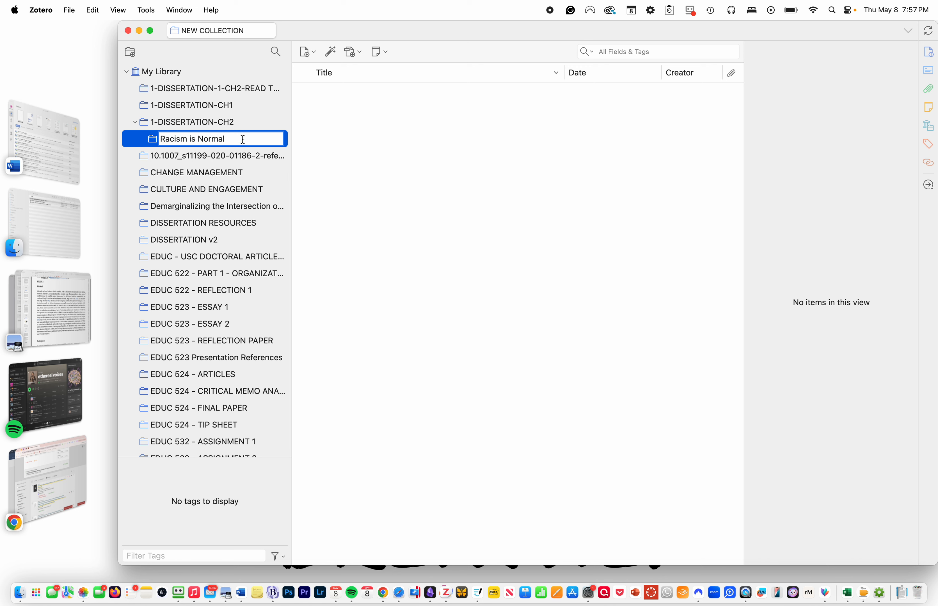
pyautogui.write('- KEEP')
pyautogui.press('Return')
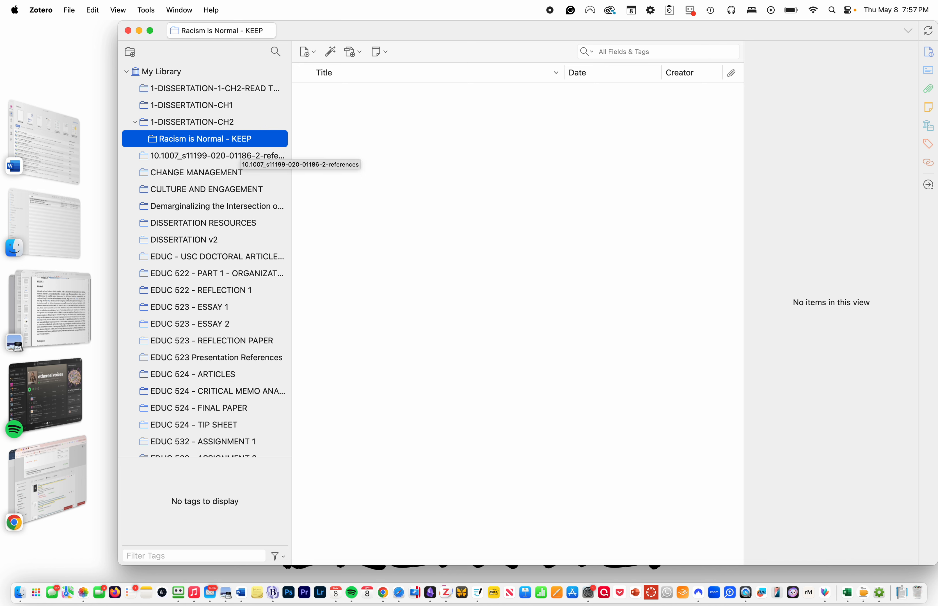
# Step: View the 1-DISSERTATION-CH2 items, and open the TEST - 1 collection and expand its first "Partner choices in the age of social media" reference
pyautogui.click(207, 124)
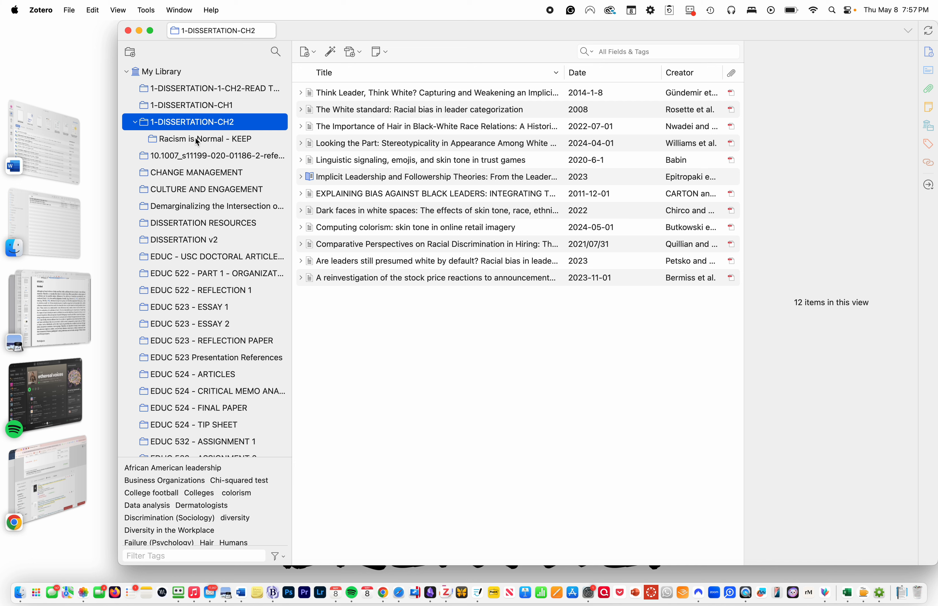
pyautogui.scroll(-15, 198, 142)
pyautogui.click(169, 327)
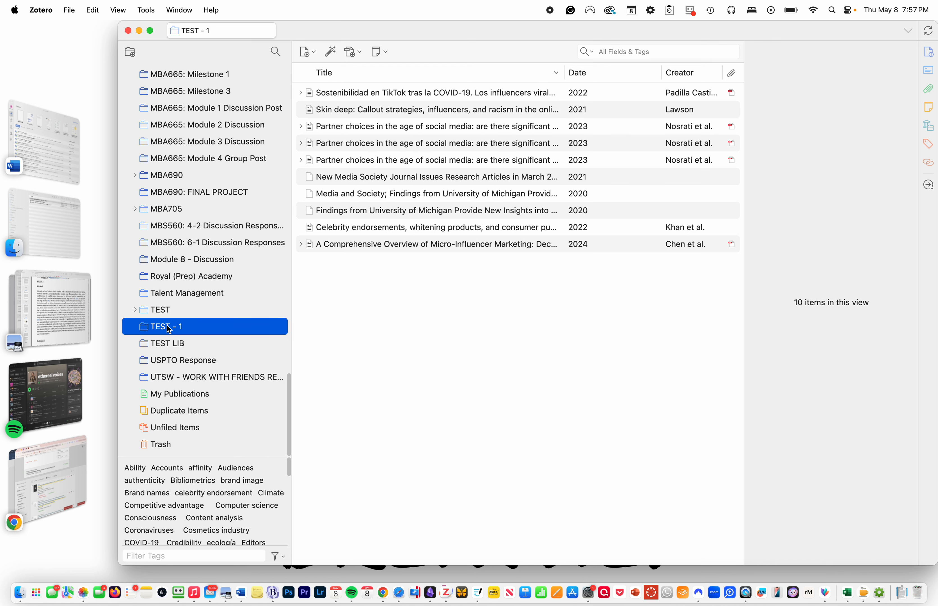
pyautogui.click(302, 128)
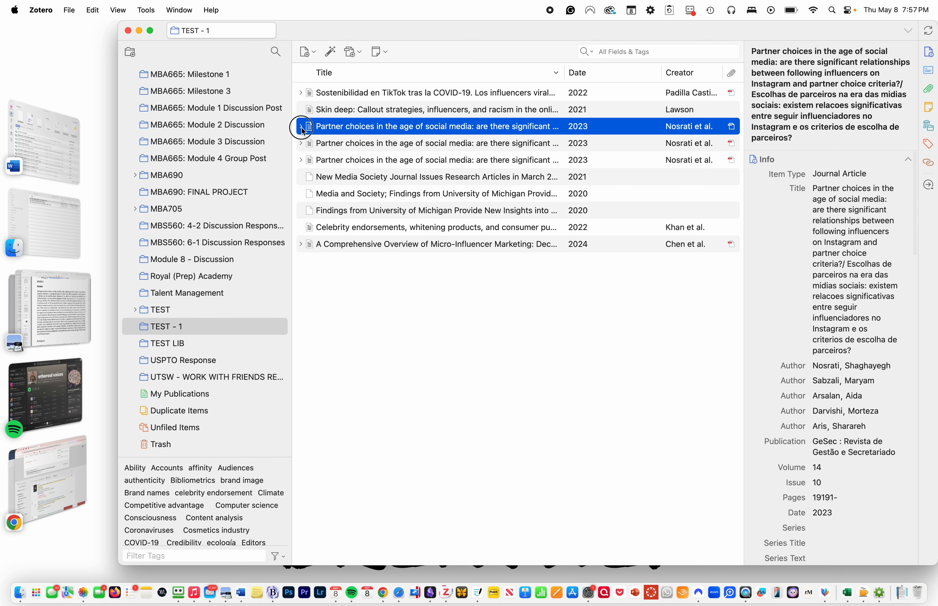
pyautogui.click(302, 129)
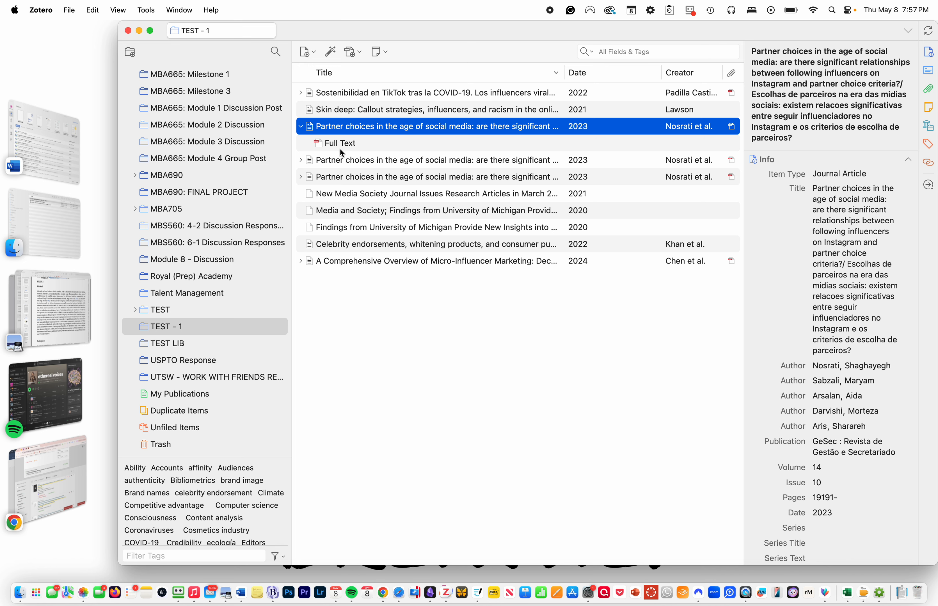
# Step: View the details of the New Media Society Journal reference and expand every remaining reference that has an attachment
pyautogui.click(340, 197)
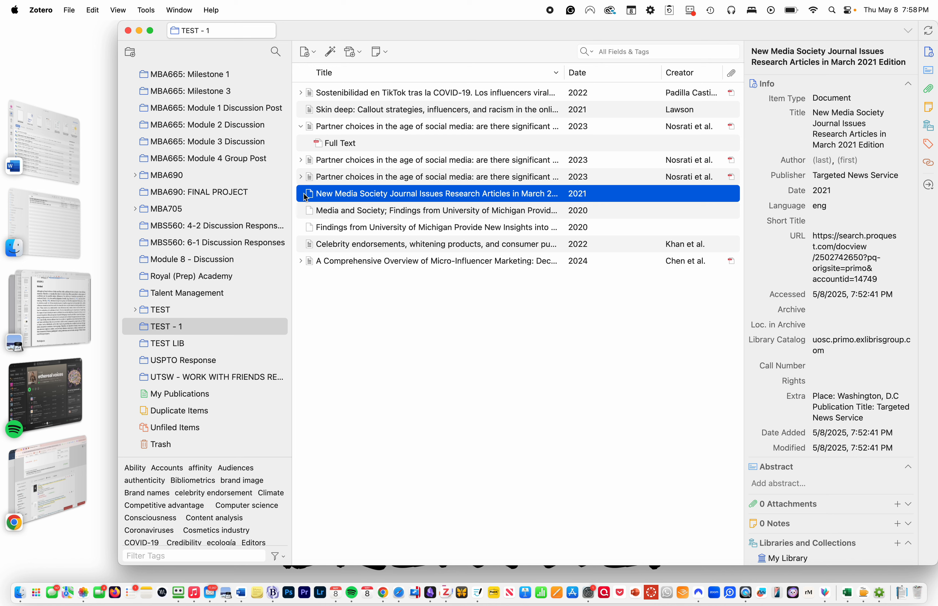
pyautogui.click(301, 177)
pyautogui.click(301, 176)
pyautogui.click(300, 177)
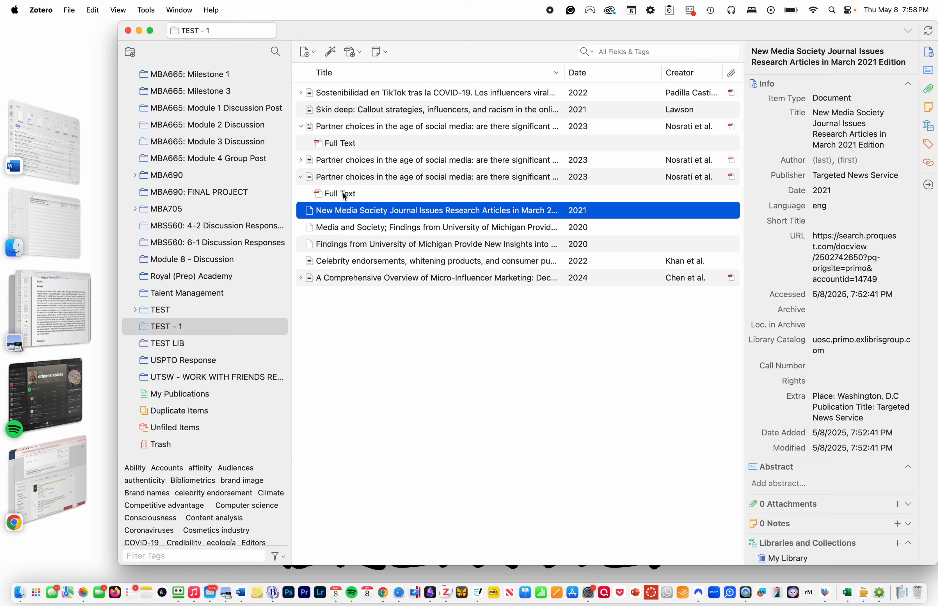
pyautogui.click(300, 279)
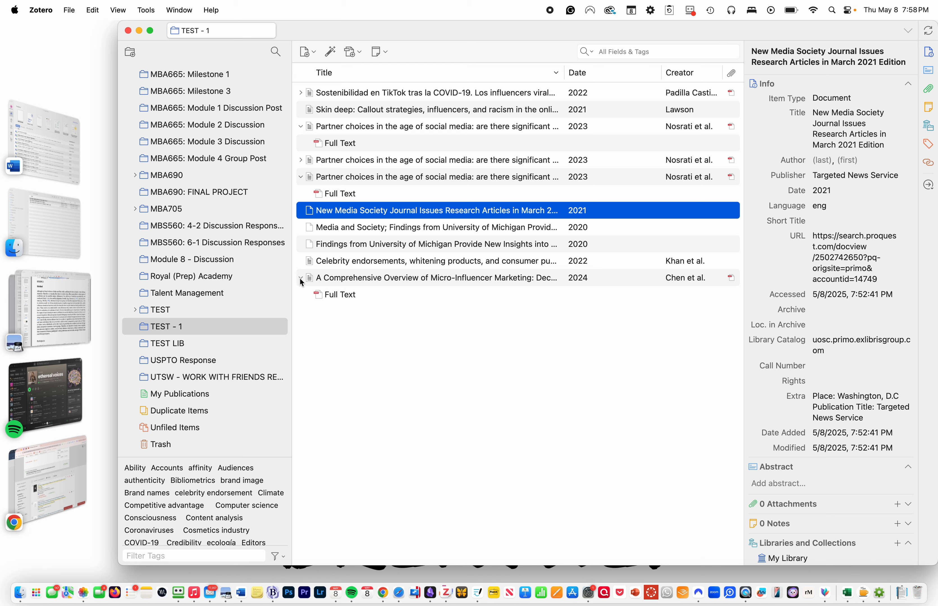
pyautogui.click(299, 157)
pyautogui.click(301, 93)
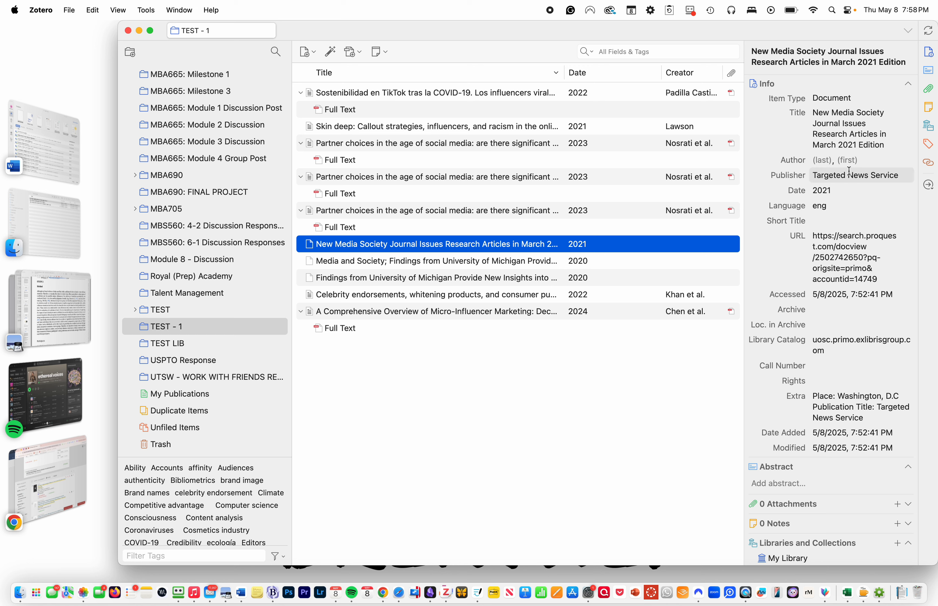
# Step: Copy the full title "New Media Society Journal Issues Research Articles in March 2021 Edition" from the reference's details
pyautogui.click(812, 113)
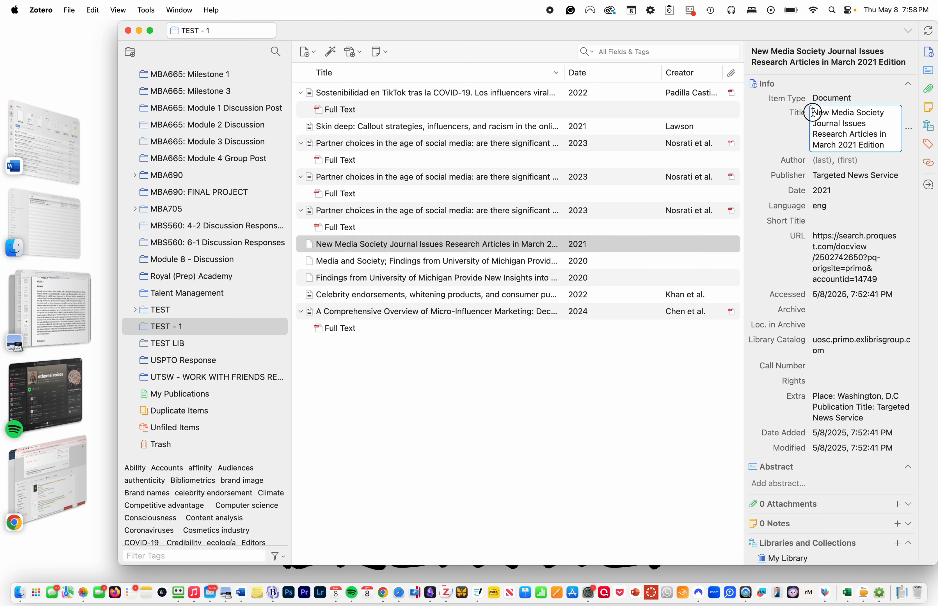
pyautogui.moveTo(813, 126); pyautogui.dragTo(890, 143)
pyautogui.press('super+c')
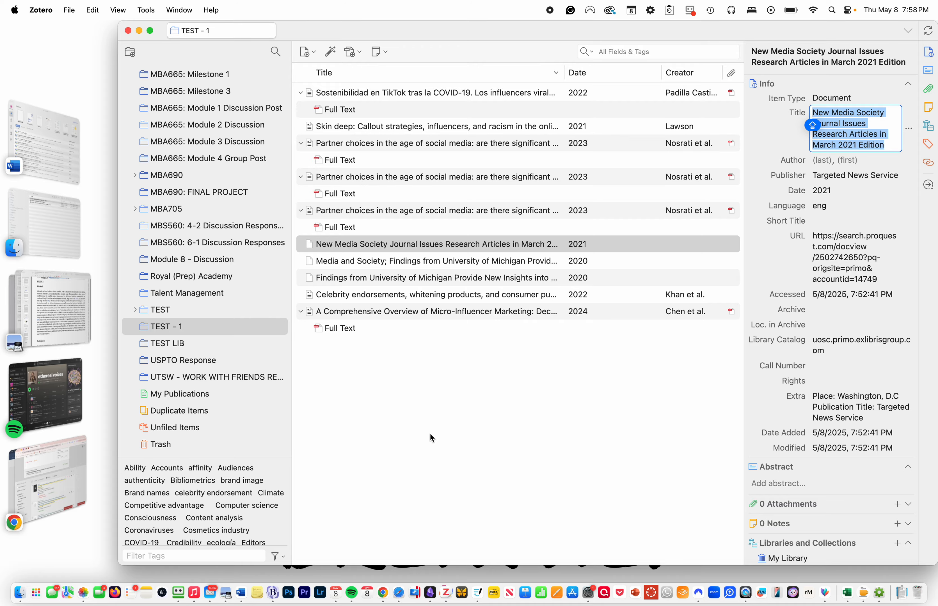
pyautogui.press('super+Tab')
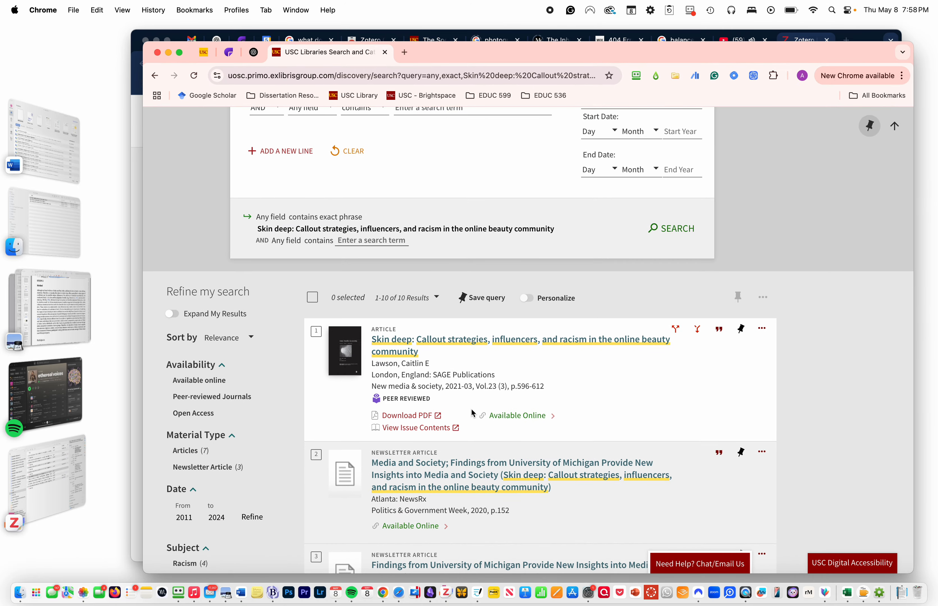
pyautogui.press('super+Tab')
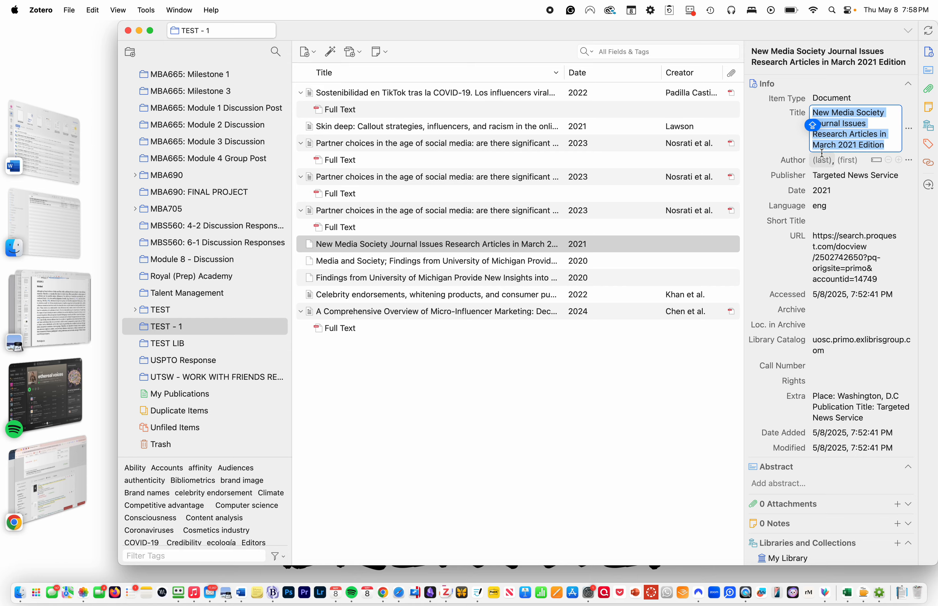
pyautogui.click(872, 113)
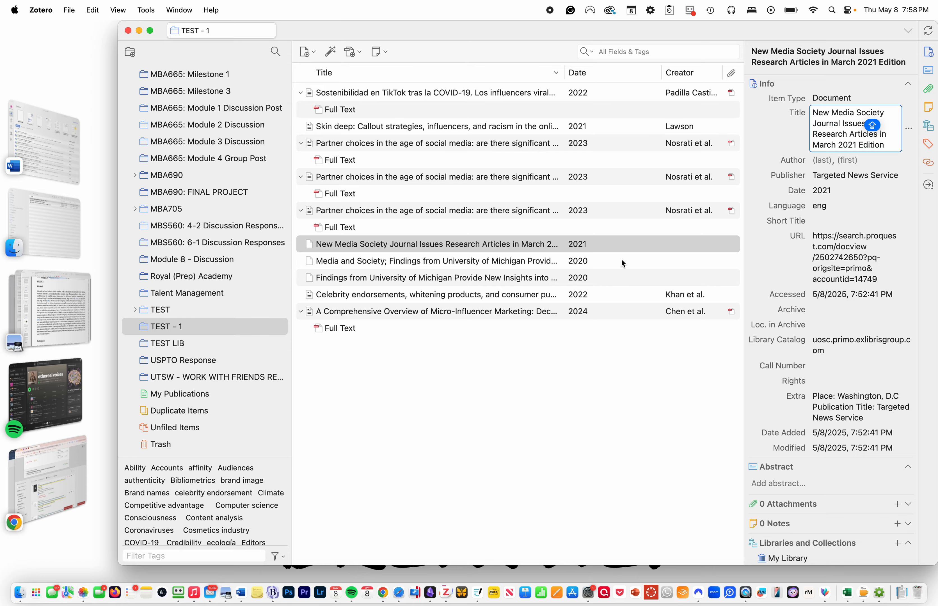
# Step: Switch to Chrome, find the New Media Society Journal newsletter article in the USC Libraries results, and compare it with its Zotero reference
pyautogui.press('super+Tab')
pyautogui.scroll(-7, 453, 429)
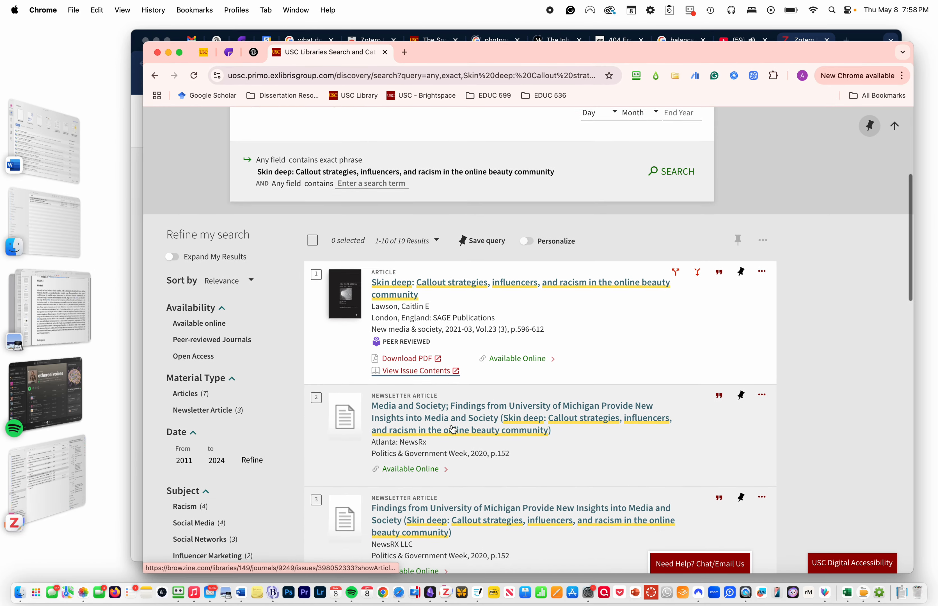
pyautogui.scroll(-12, 453, 428)
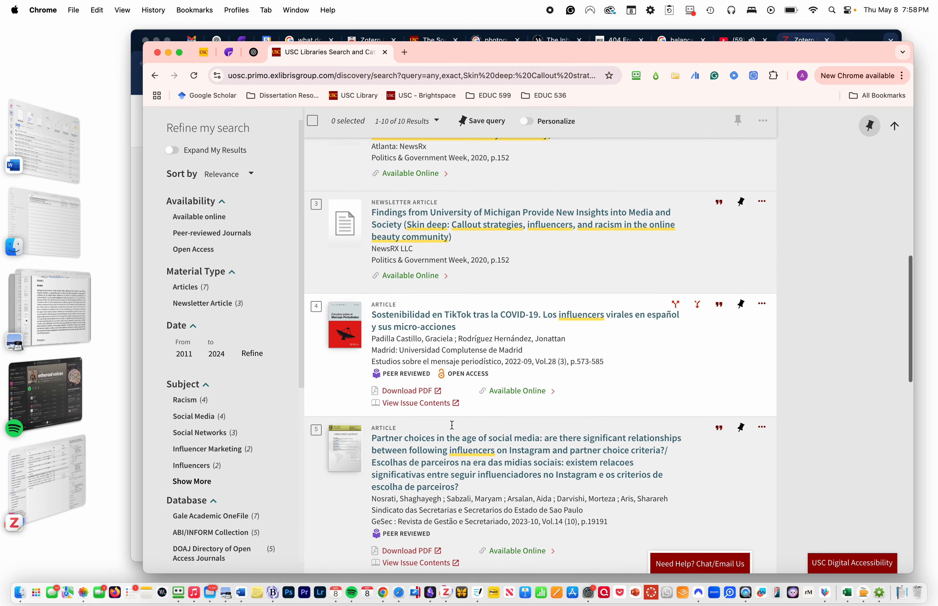
pyautogui.scroll(-8, 453, 429)
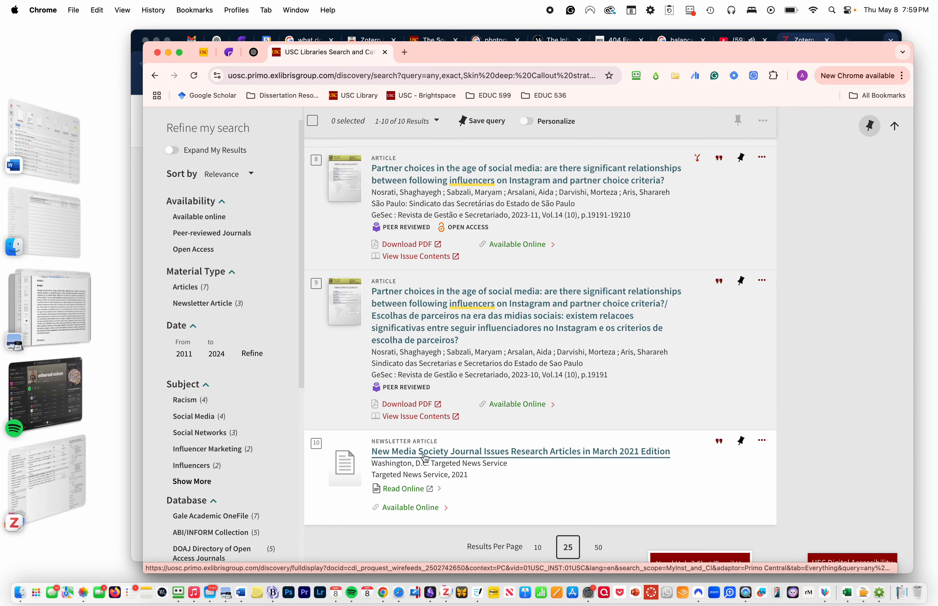
pyautogui.press('super+Tab')
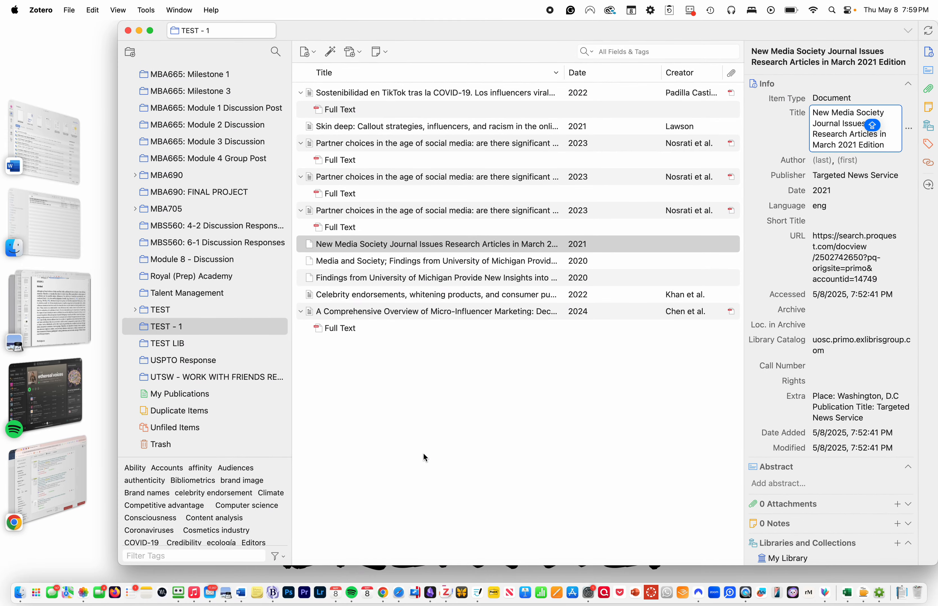
pyautogui.press('super+Tab')
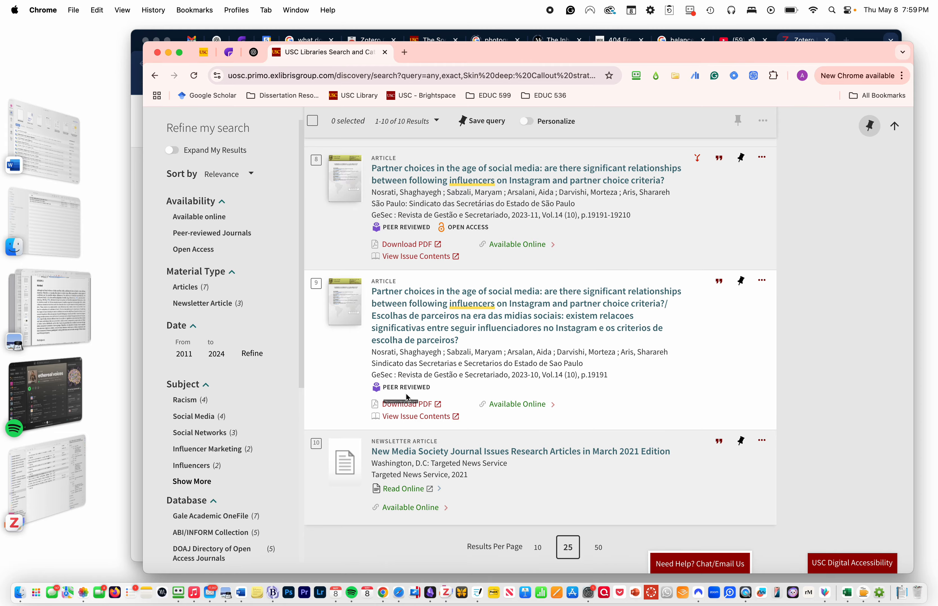
pyautogui.press('super+Tab')
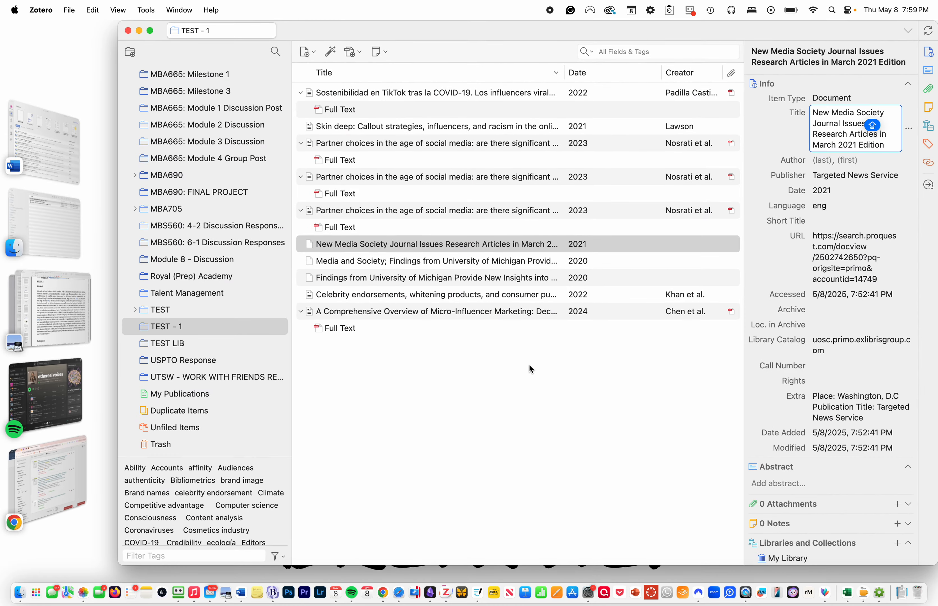
pyautogui.press('super+Tab')
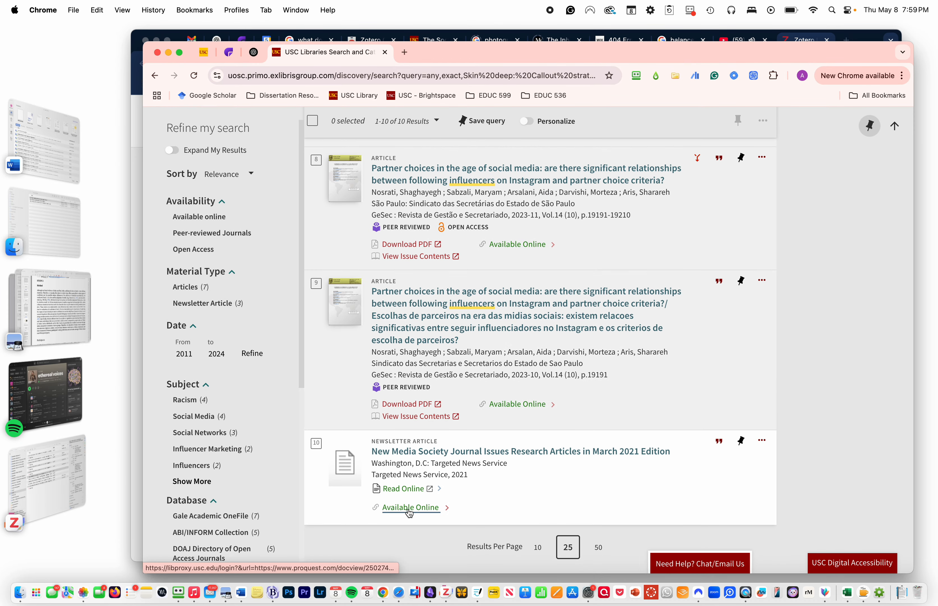
# Step: Open the newsletter article's online availability, follow its ProQuest access link, and return to review the article's library record
pyautogui.click(409, 509)
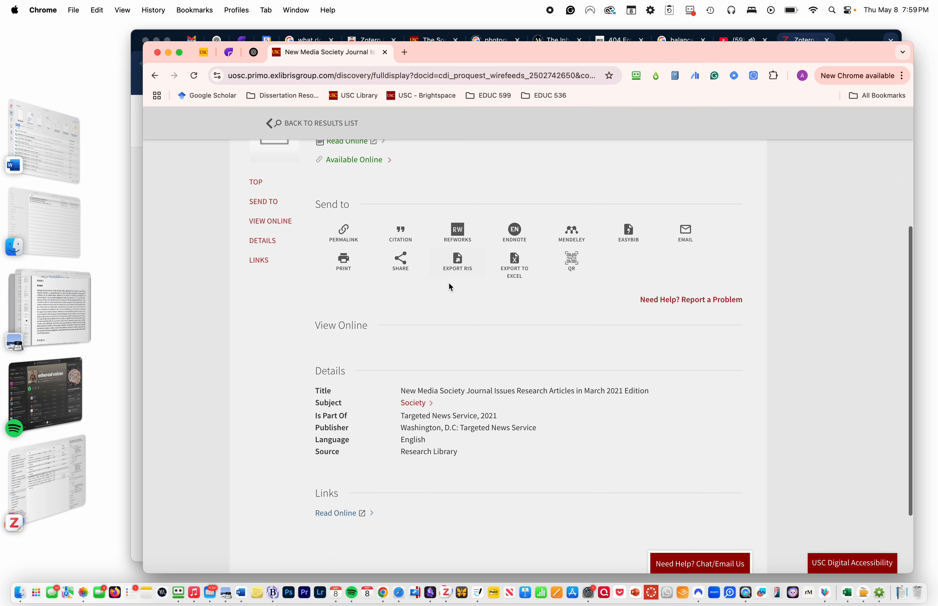
pyautogui.click(383, 369)
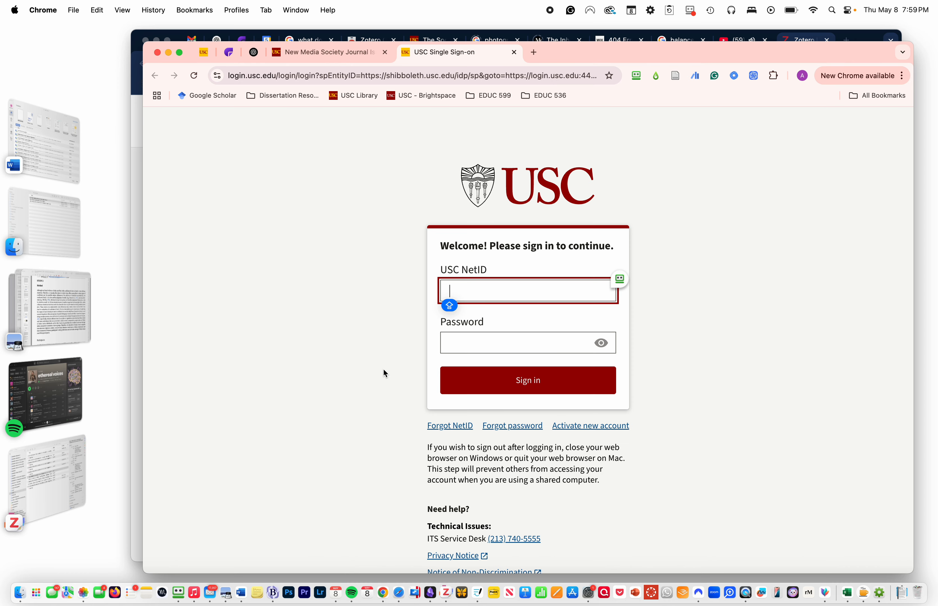
pyautogui.click(345, 52)
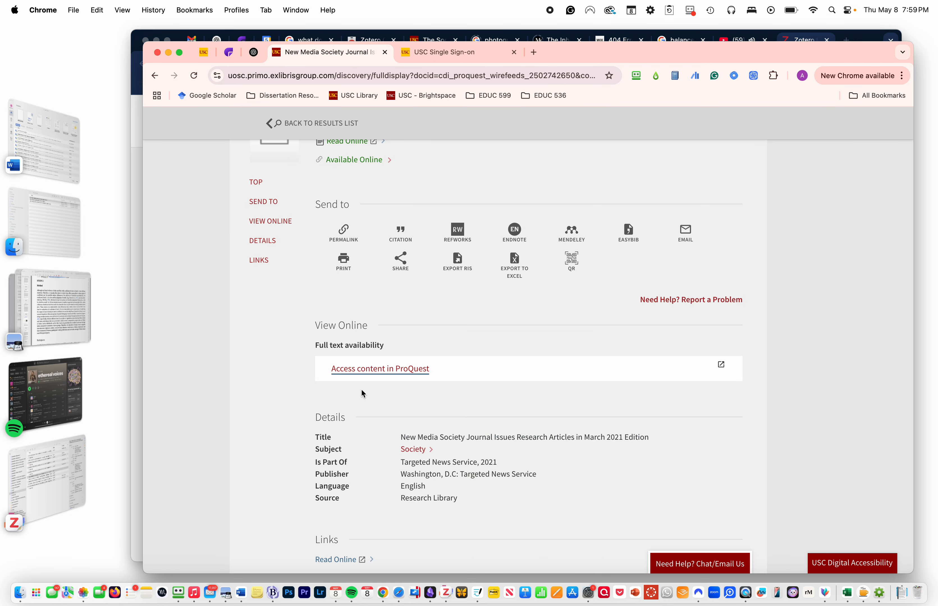
pyautogui.scroll(-4, 361, 384)
pyautogui.scroll(5, 361, 385)
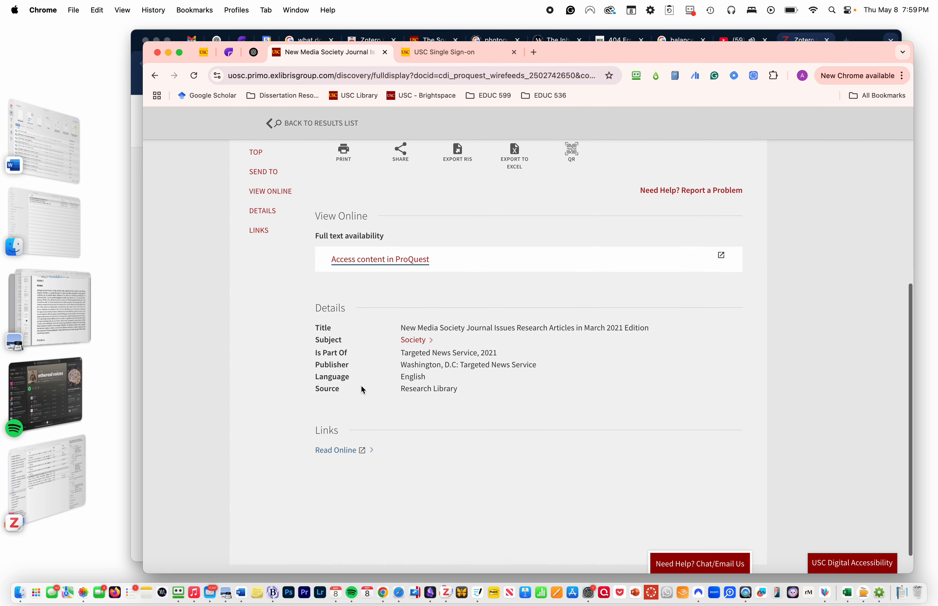
pyautogui.scroll(4, 362, 390)
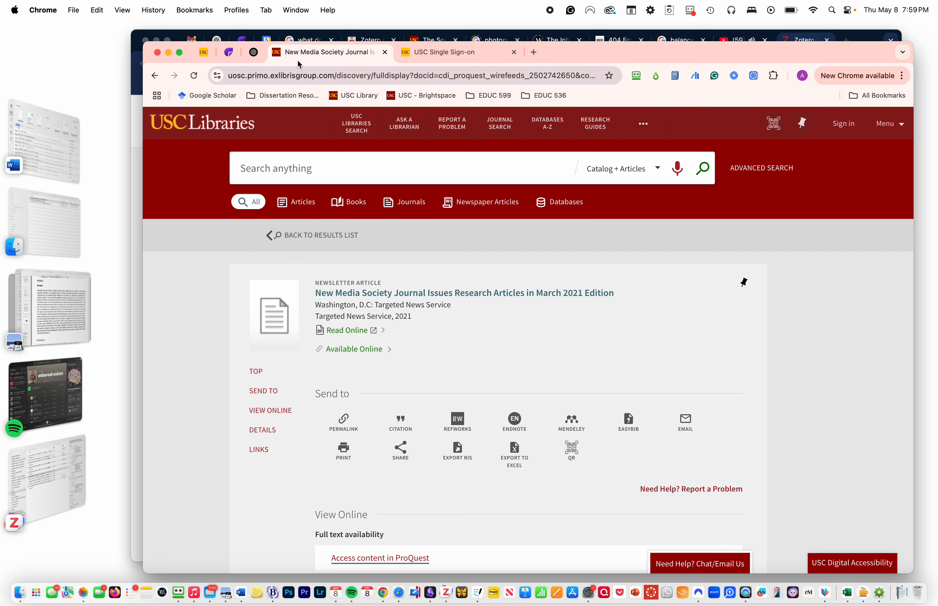
# Step: Revisit the USC Single Sign-on page and go back to the article record's full-text availability section
pyautogui.click(465, 56)
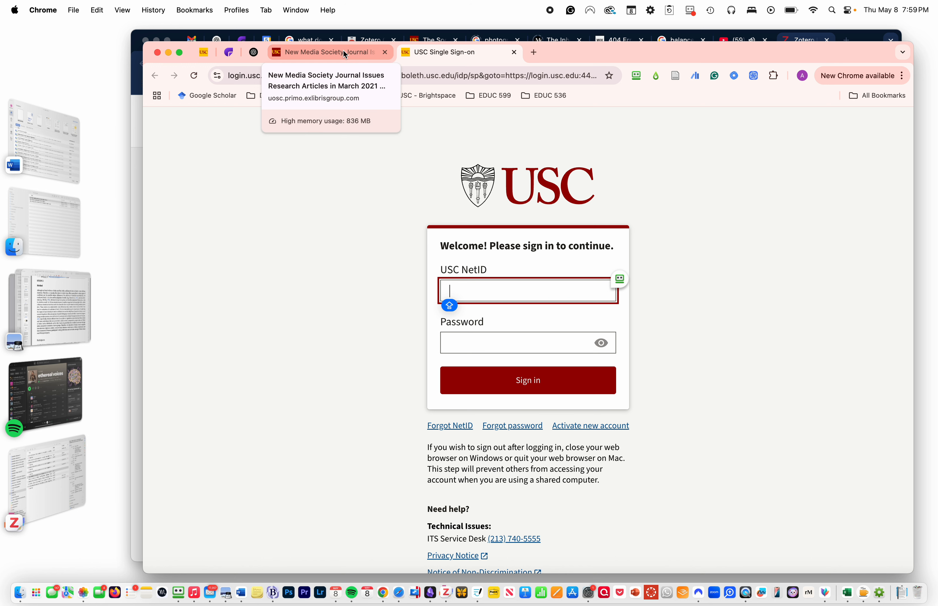
pyautogui.click(324, 54)
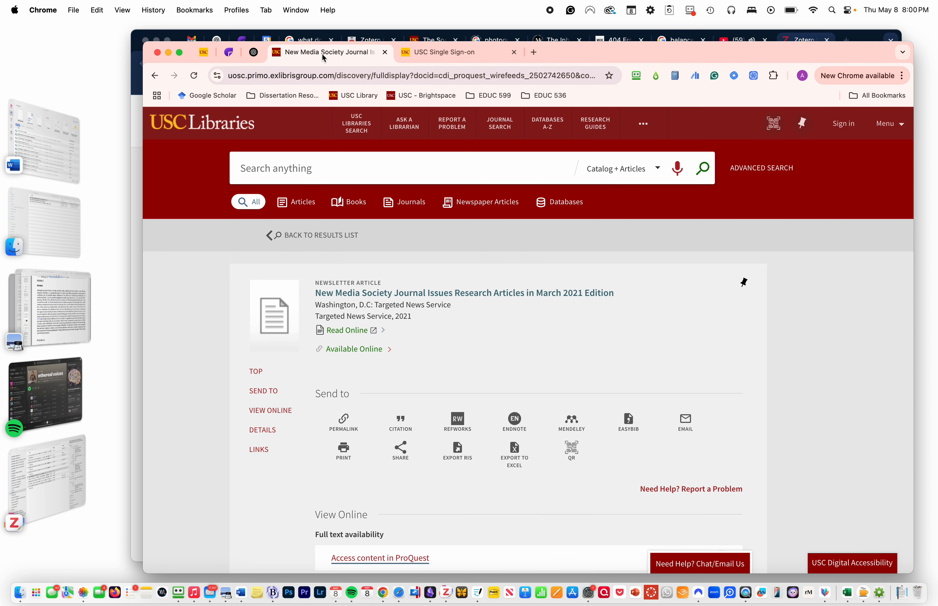
pyautogui.scroll(-1, 439, 399)
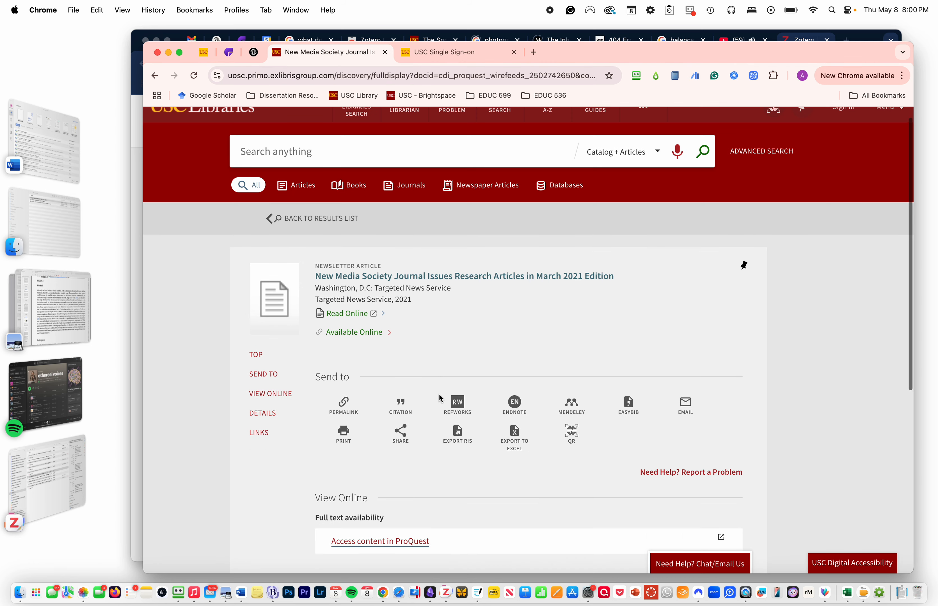
pyautogui.scroll(-4, 440, 399)
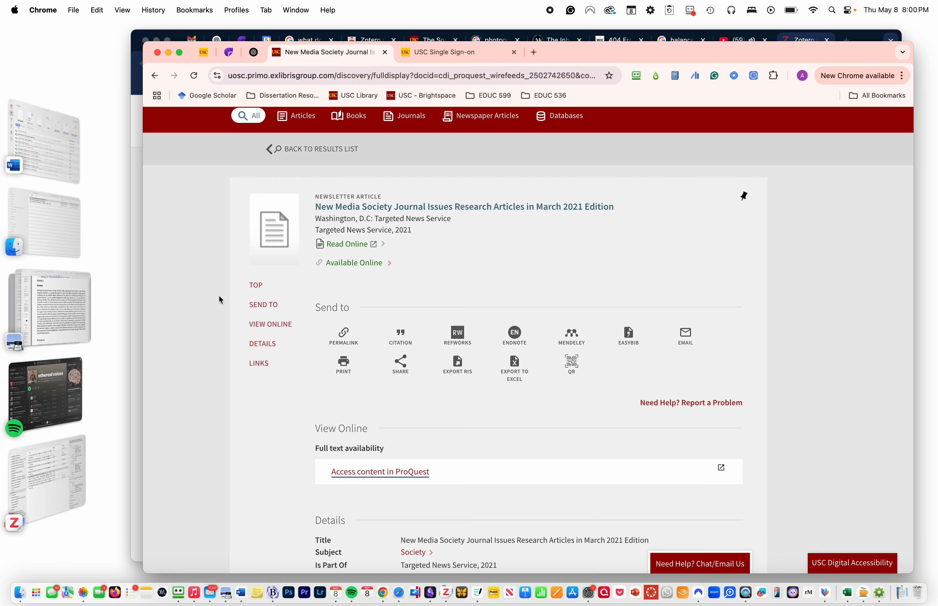
# Step: Switch to Finder, open the Downloads folder, and locate the file "Small and Calarco ch. 4.pdf"
pyautogui.click(49, 218)
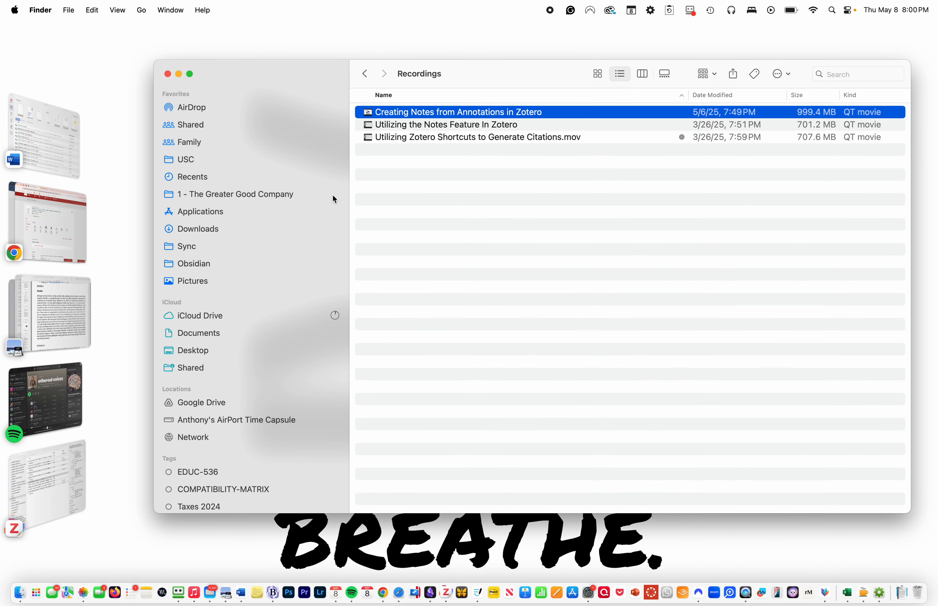
pyautogui.click(196, 229)
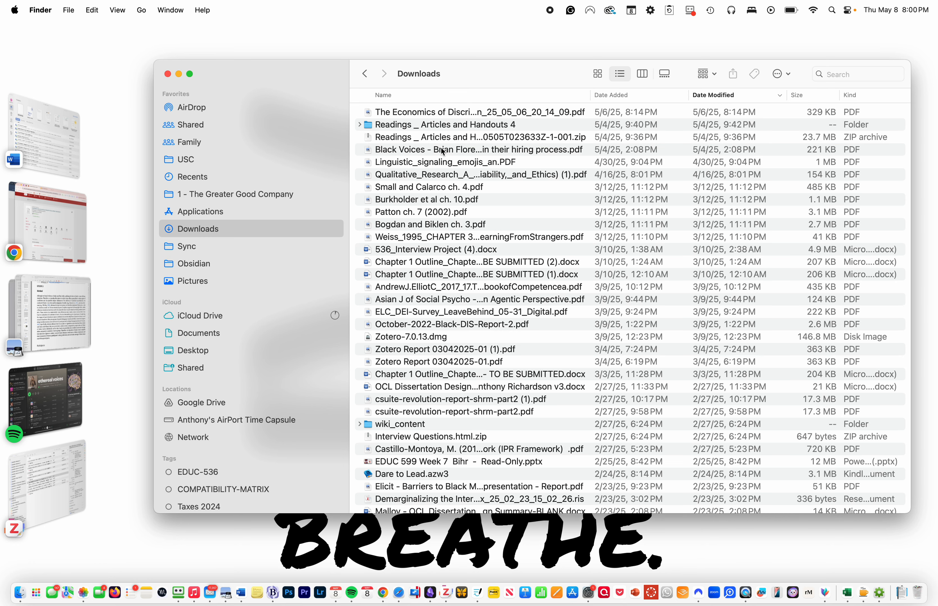
pyautogui.click(431, 189)
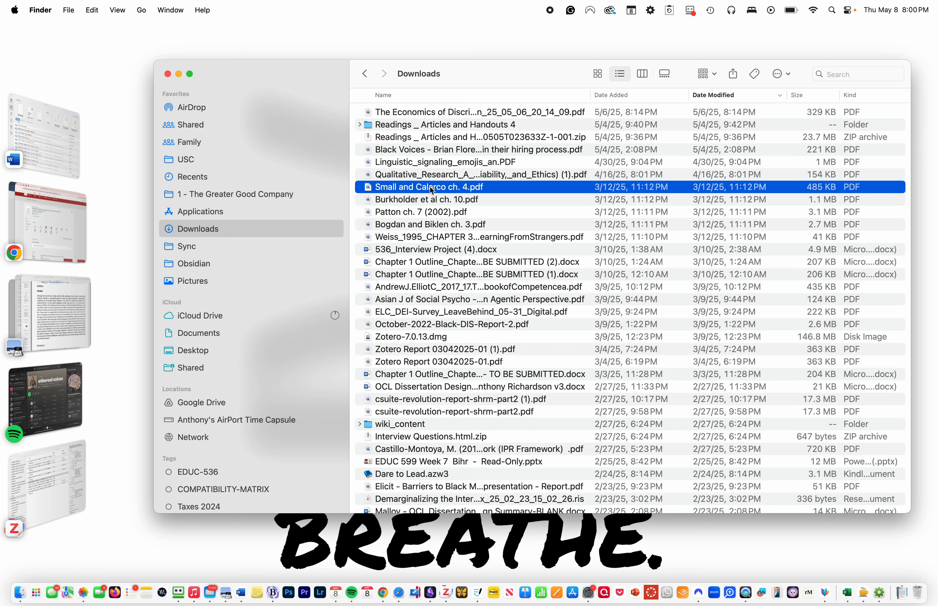
# Step: Switch to Zotero and attach "Small and Calarco ch. 4.pdf" from Downloads as a file to the New Media Society Journal reference
pyautogui.press('super+Tab')
pyautogui.press('super+Tab')
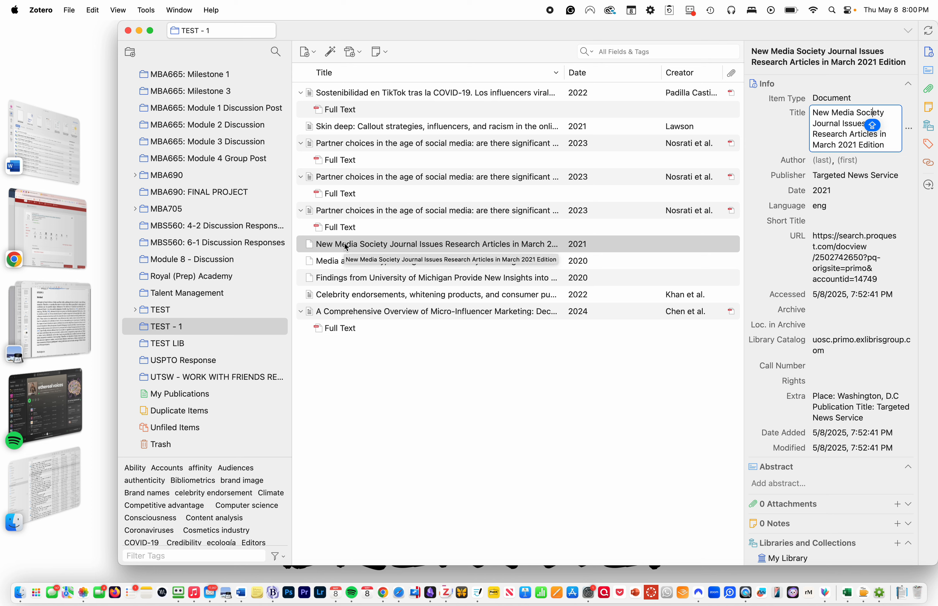
pyautogui.rightClick(347, 247)
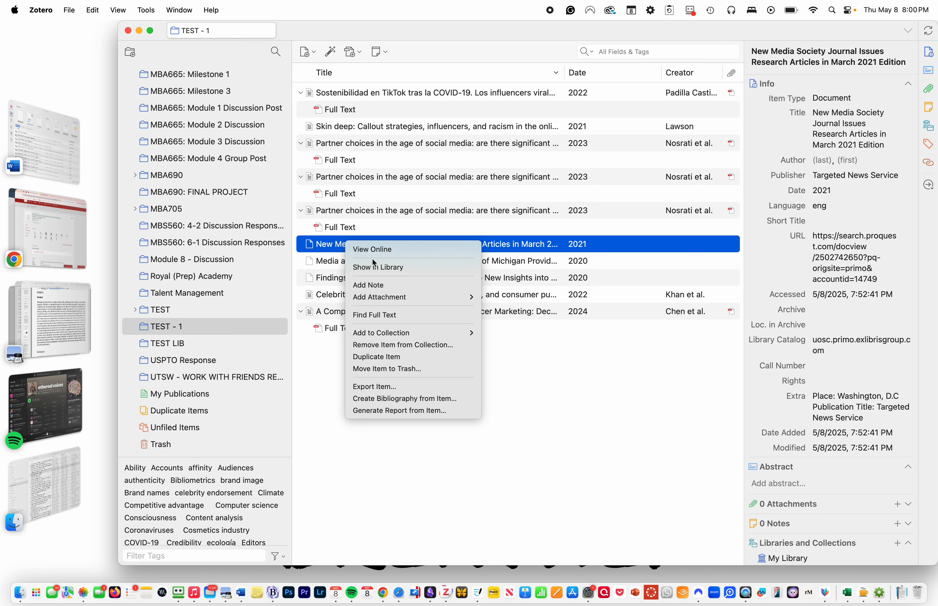
pyautogui.moveTo(394, 303)
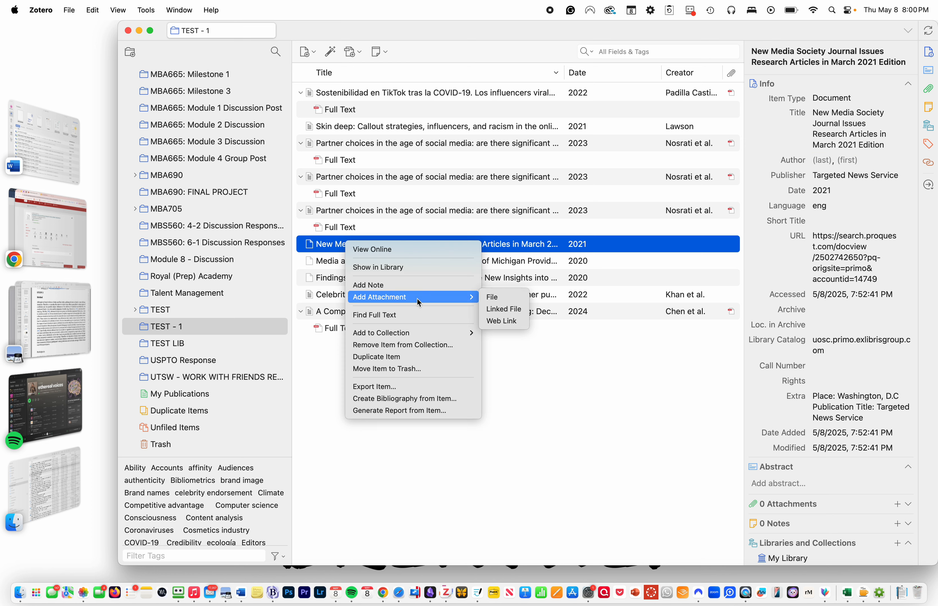
pyautogui.click(506, 302)
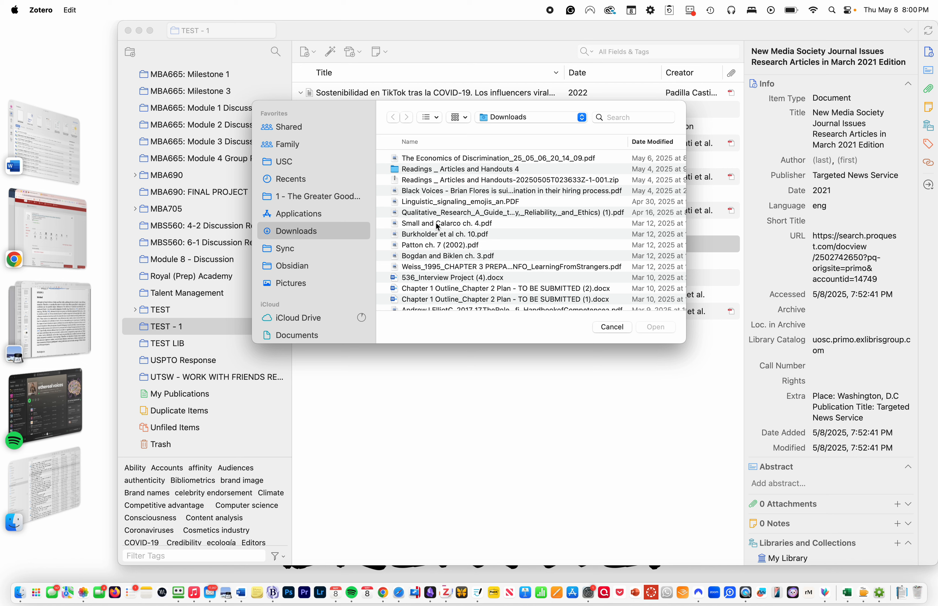
pyautogui.click(656, 143)
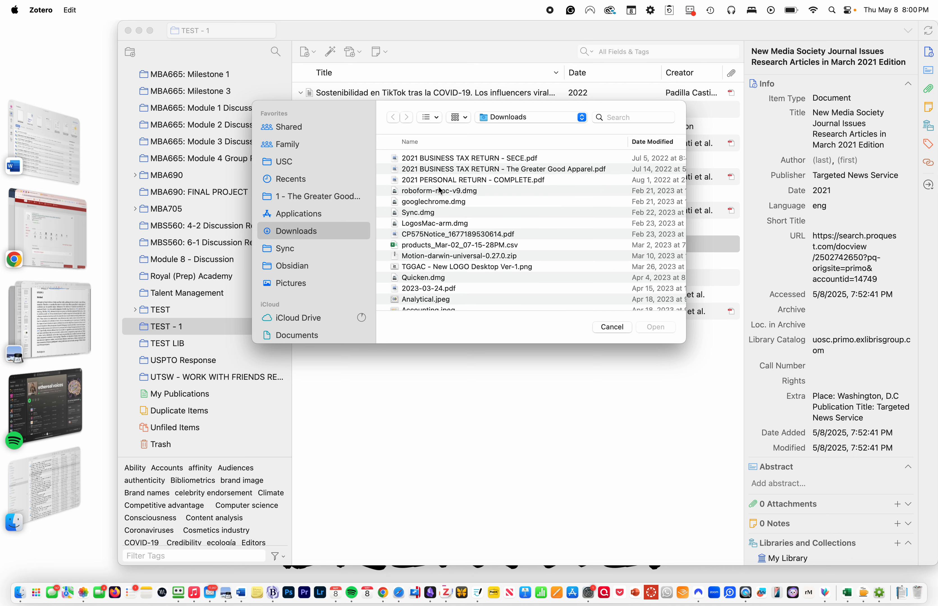
pyautogui.click(658, 143)
pyautogui.scroll(2, 447, 208)
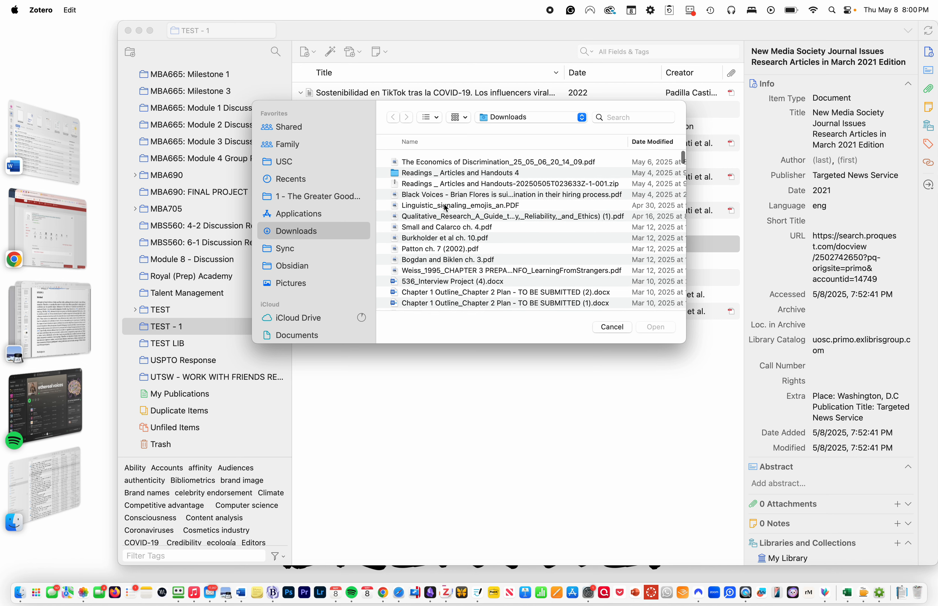
pyautogui.click(432, 226)
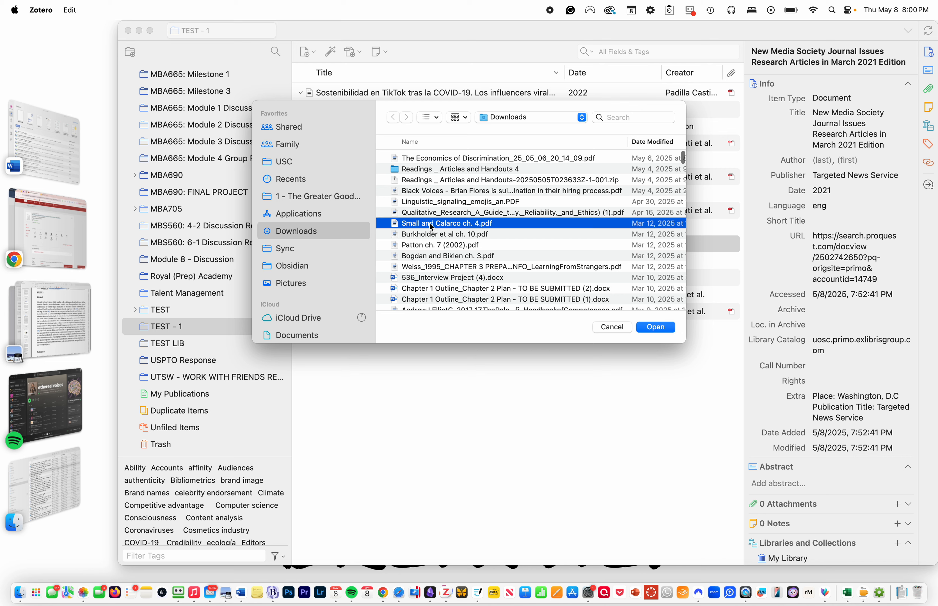
pyautogui.click(656, 327)
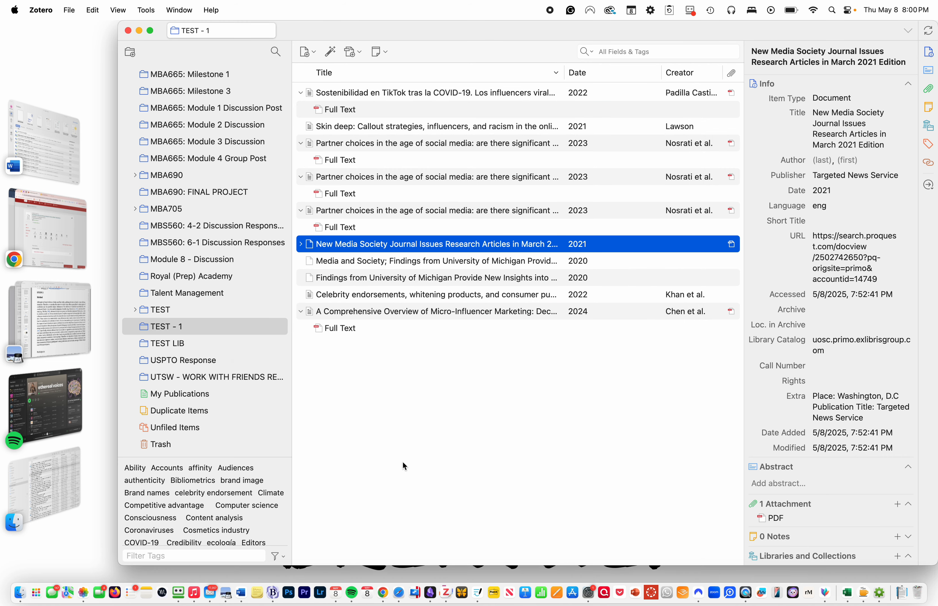
# Step: Expand the New Media Society Journal reference, view its attached PDF's details, and review the reference's options for adding attachments
pyautogui.click(301, 244)
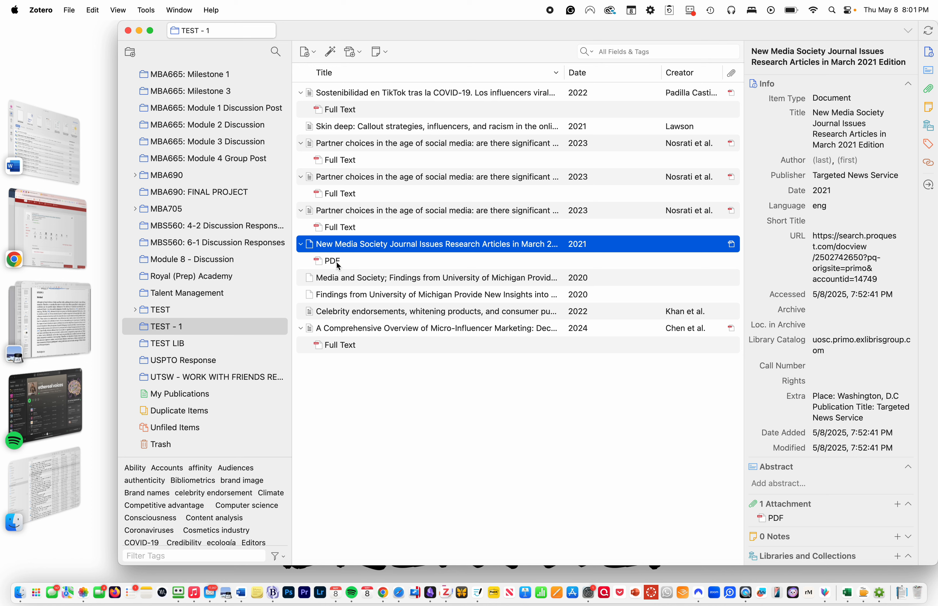
pyautogui.click(338, 262)
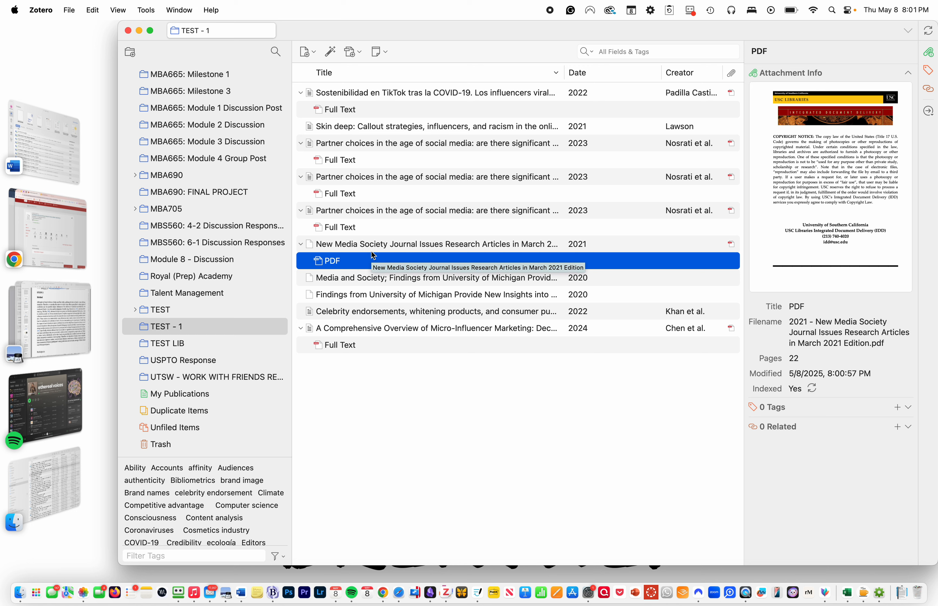
pyautogui.rightClick(352, 250)
pyautogui.moveTo(412, 336)
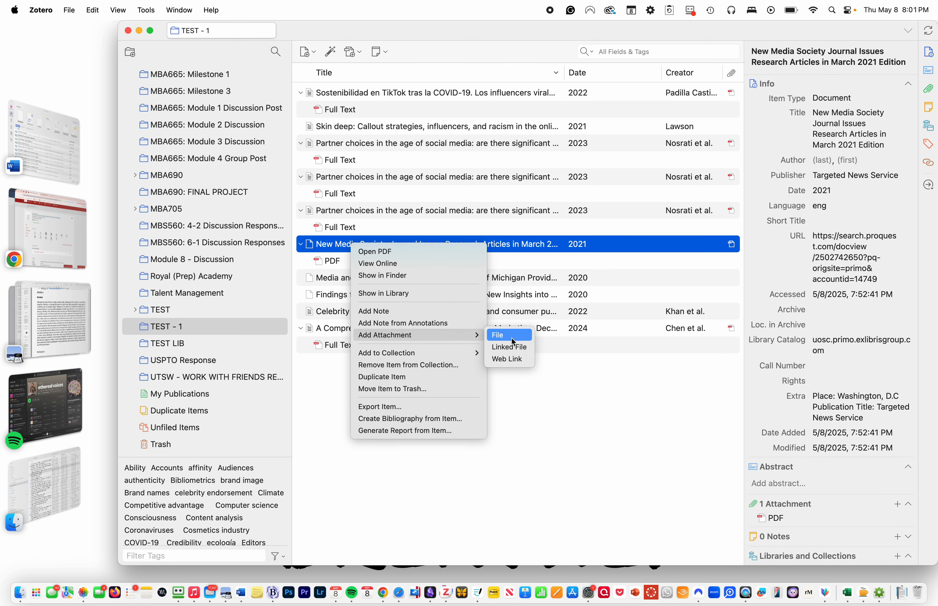
pyautogui.click(333, 248)
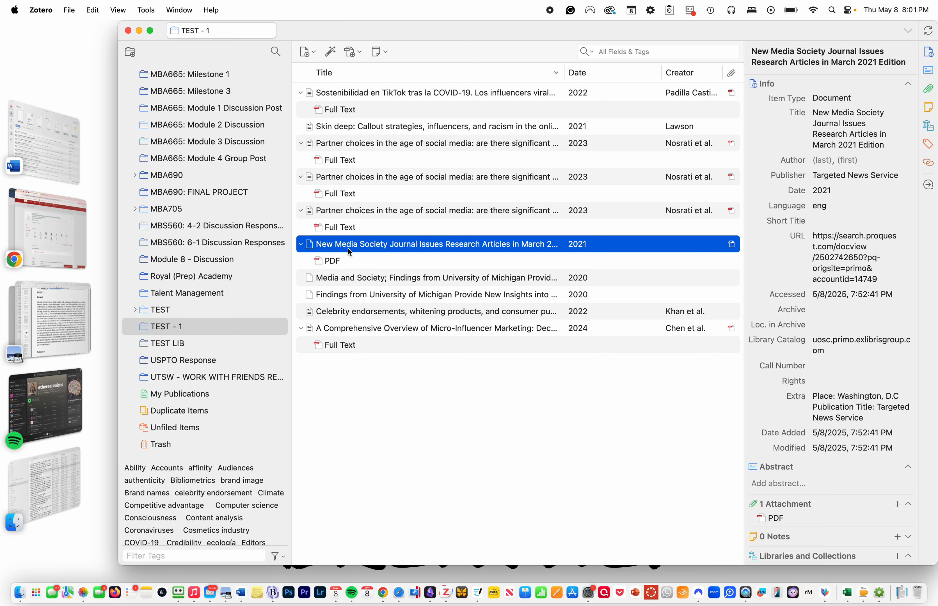
# Step: Move the PDF attached to the New Media Society Journal reference to the trash
pyautogui.click(341, 262)
pyautogui.rightClick(340, 261)
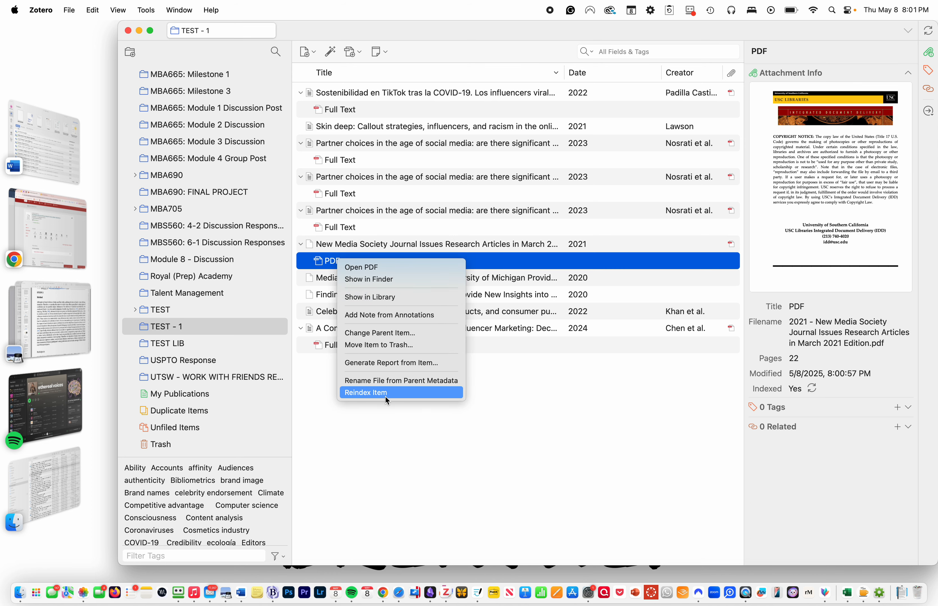
pyautogui.click(389, 346)
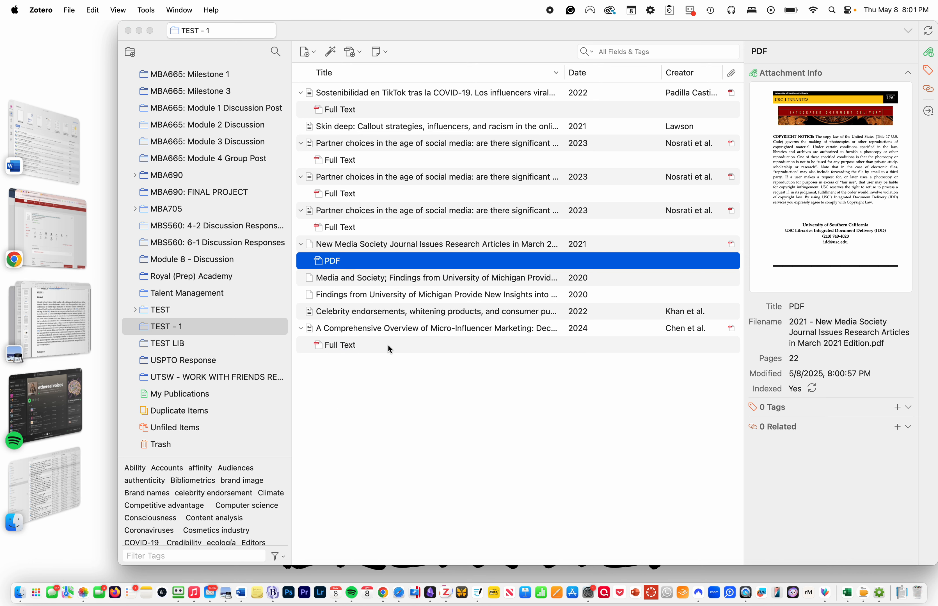
pyautogui.click(637, 311)
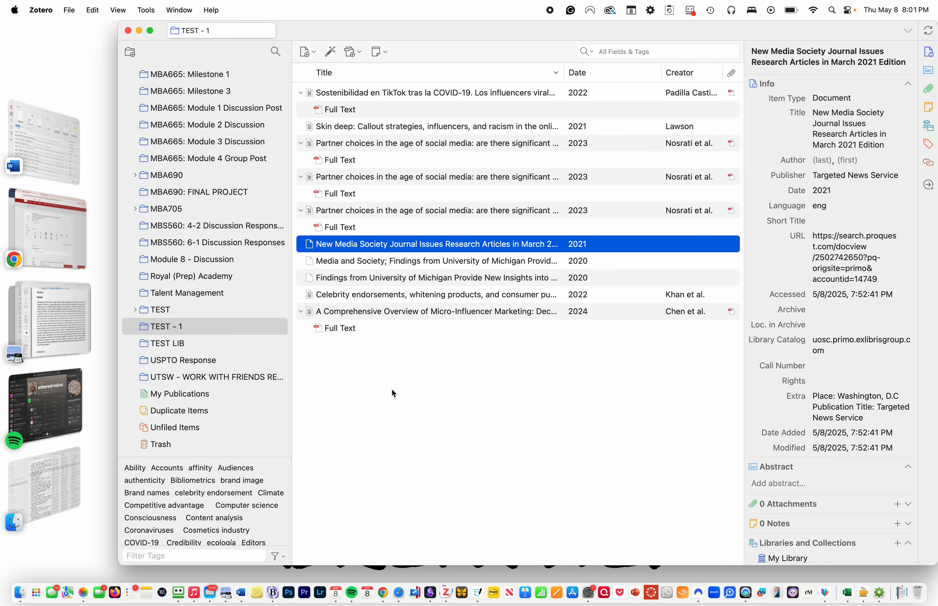
# Step: Switch to Chrome, add a new tab, and copy the "Skin deep: Callout strategies" article's full title from the USC Libraries results list
pyautogui.press('super+Tab')
pyautogui.press('super+Tab')
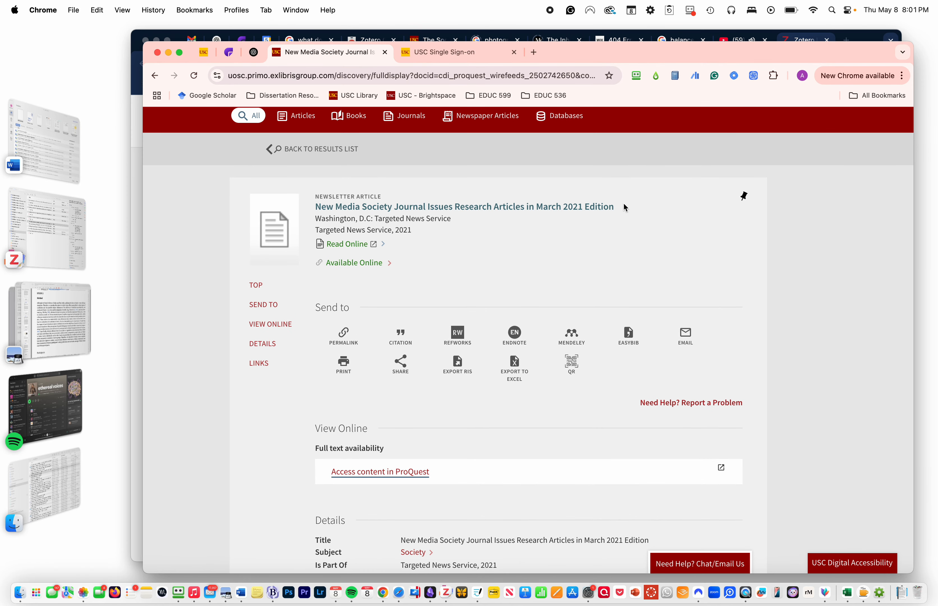
pyautogui.click(529, 55)
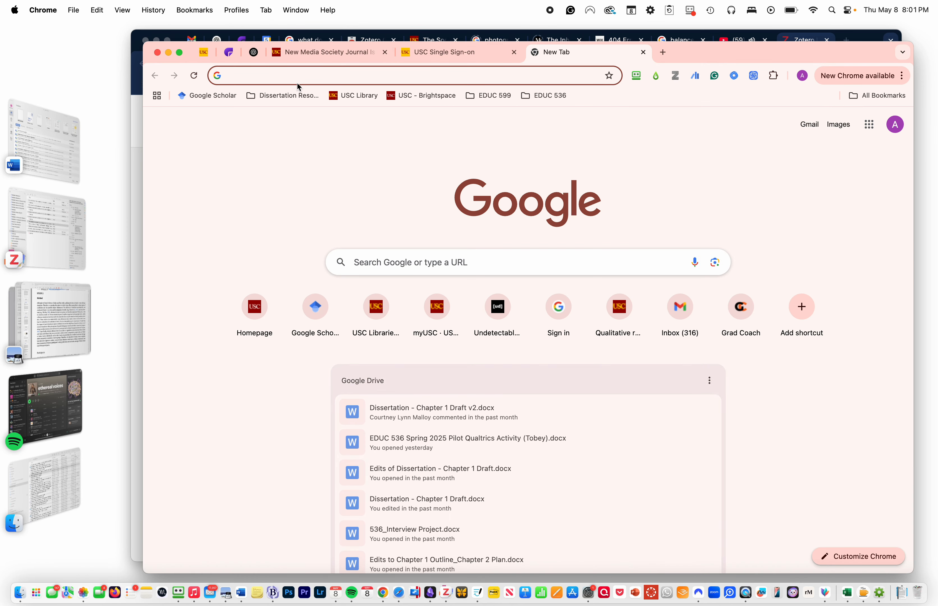
pyautogui.click(337, 54)
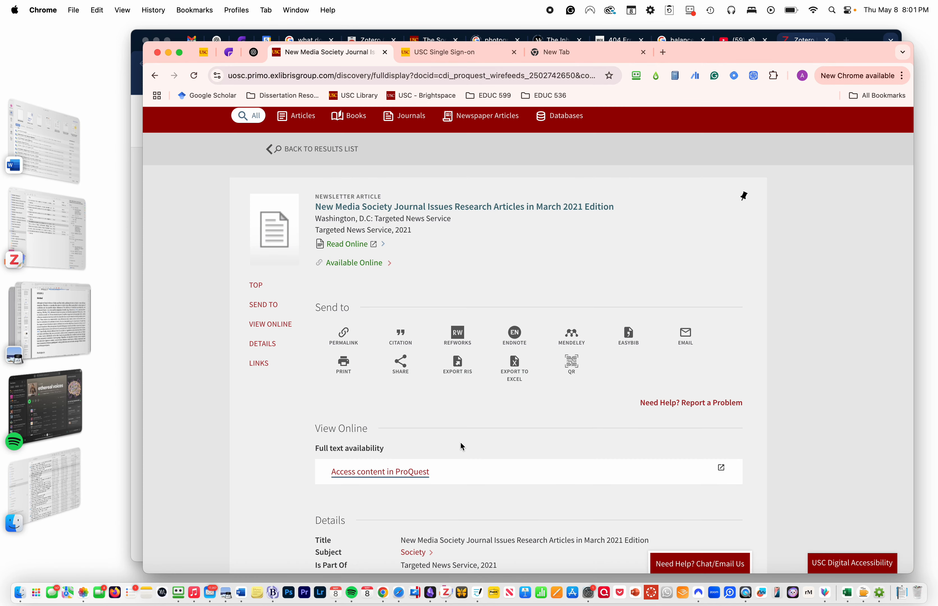
pyautogui.click(270, 150)
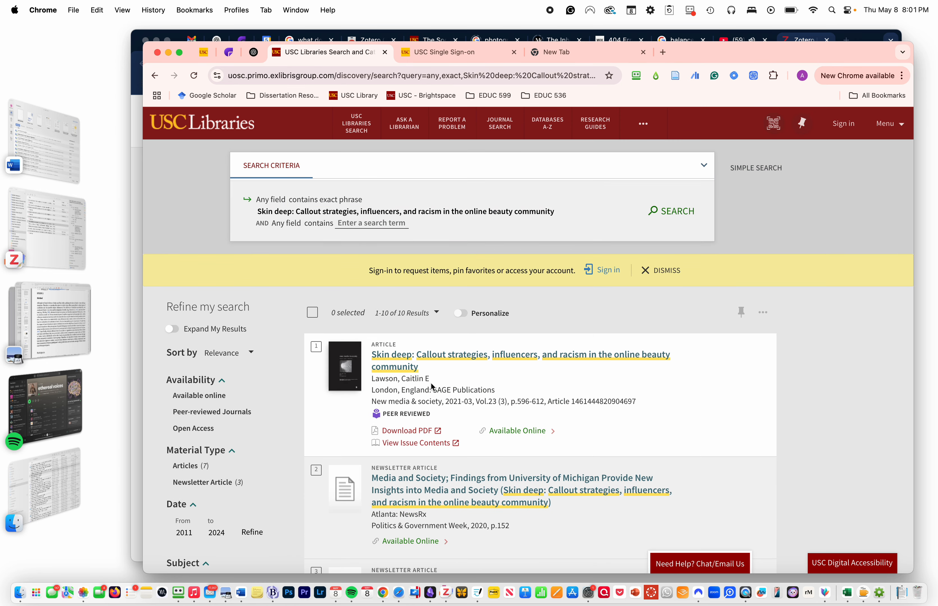
pyautogui.moveTo(418, 367); pyautogui.dragTo(374, 356)
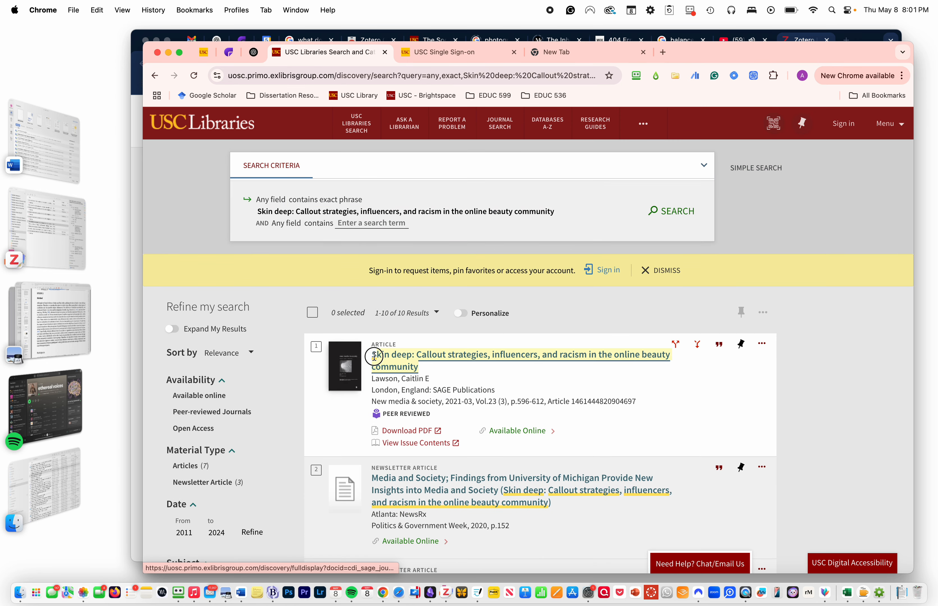
pyautogui.press('super+c')
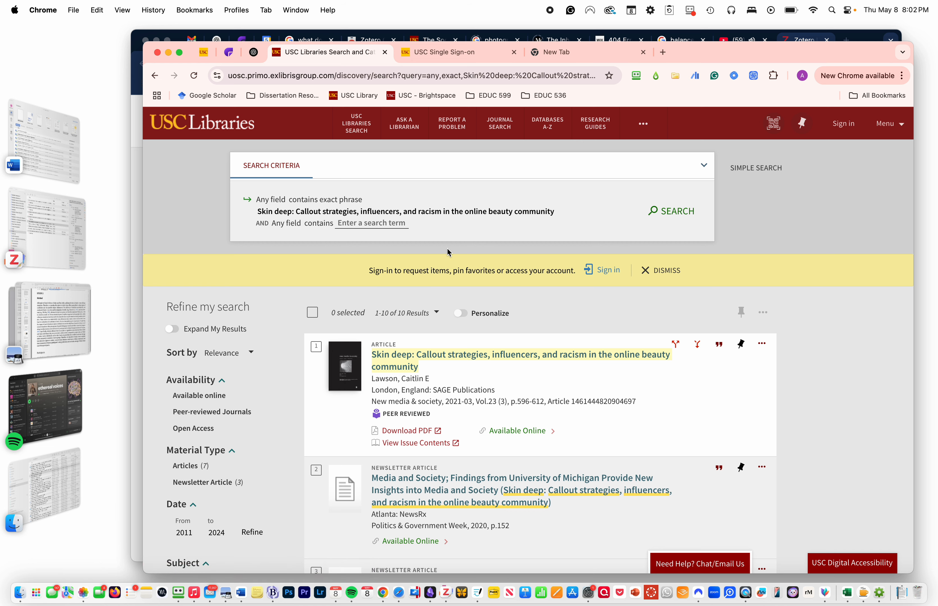
# Step: Open Google Scholar in the new tab and search for the copied article title
pyautogui.click(580, 54)
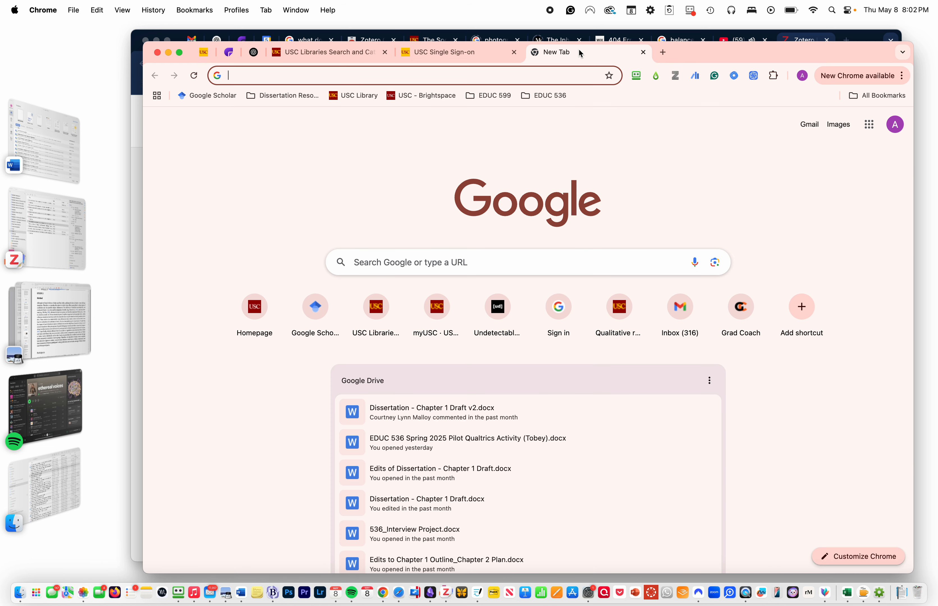
pyautogui.click(220, 100)
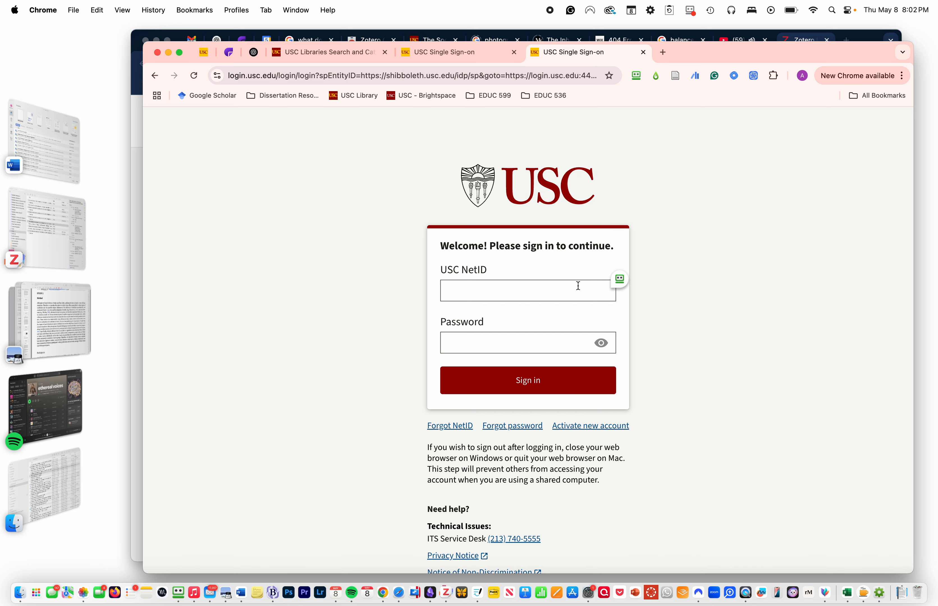
pyautogui.click(200, 96)
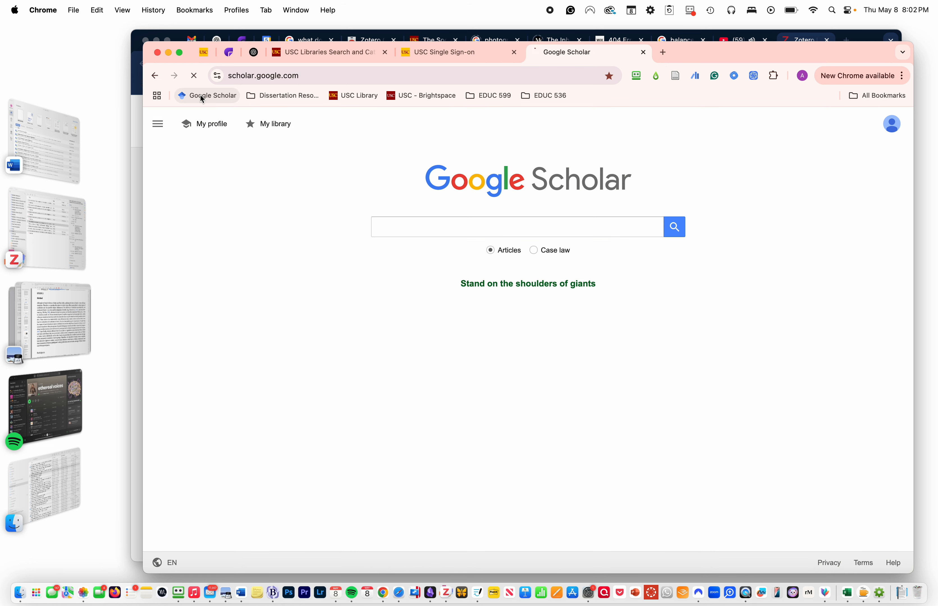
pyautogui.click(429, 230)
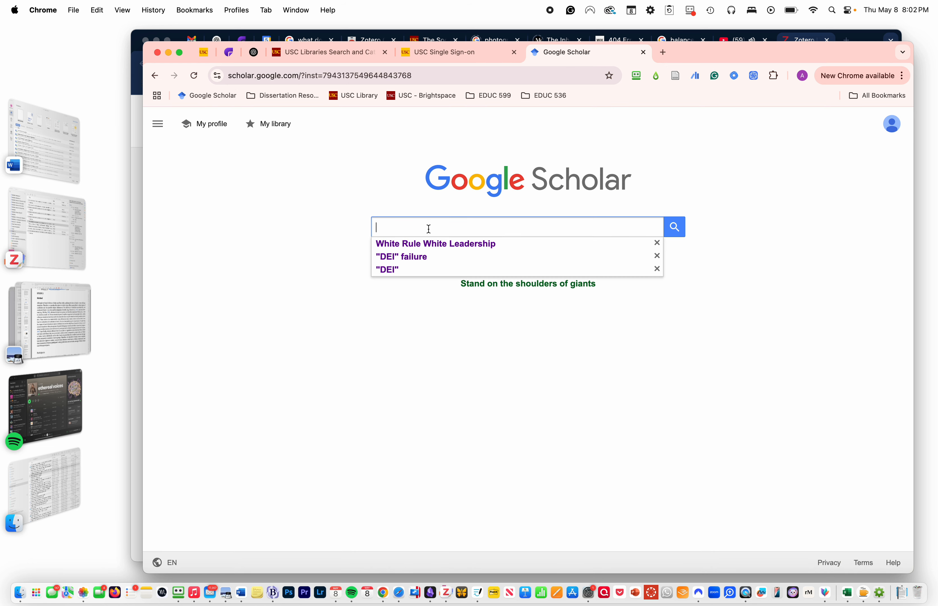
pyautogui.press('super+v')
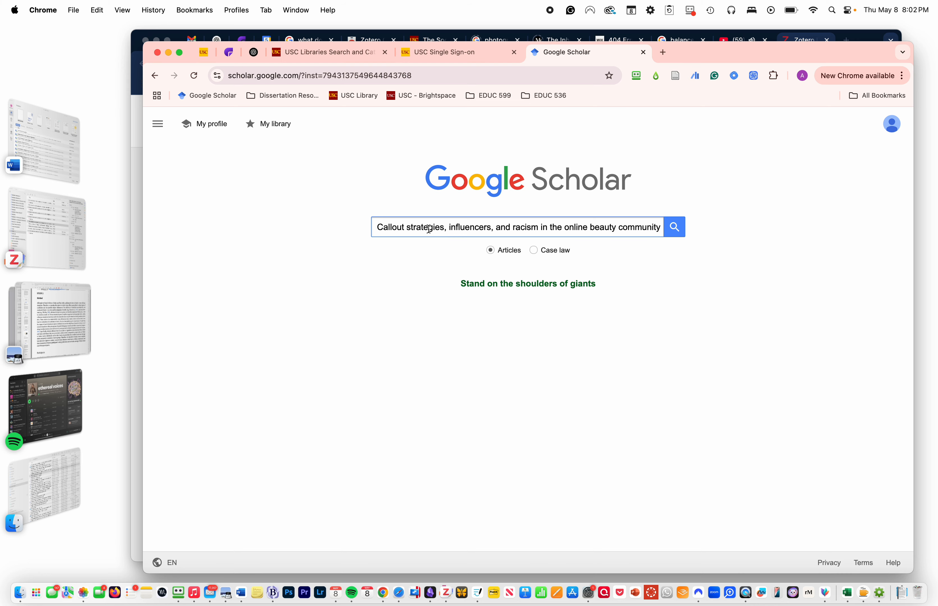
pyautogui.press('Return')
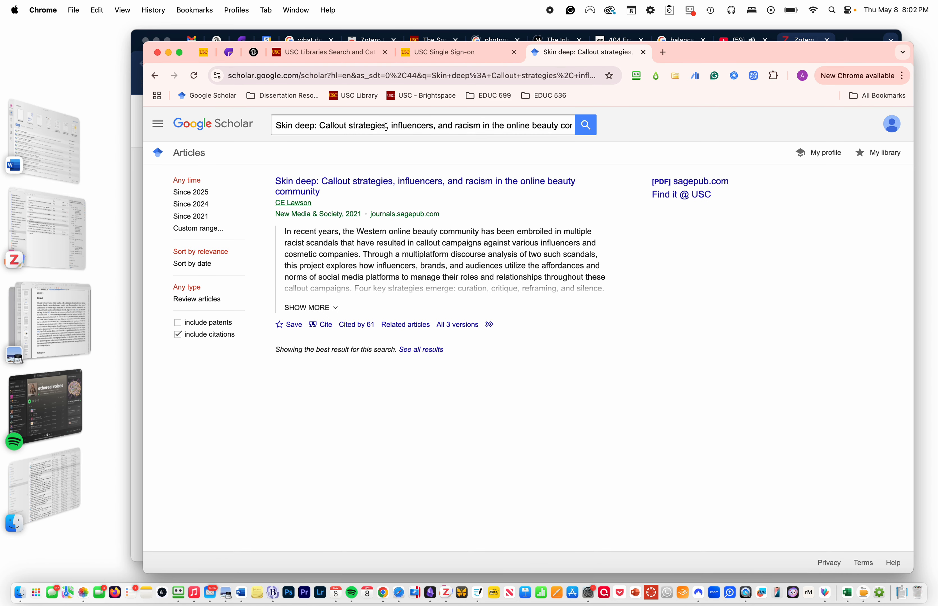
# Step: Shorten the Google Scholar query to "Skin deep: Callout strategies", rerun the search, and look through the results
pyautogui.moveTo(386, 126); pyautogui.dragTo(584, 143)
pyautogui.press('BackSpace')
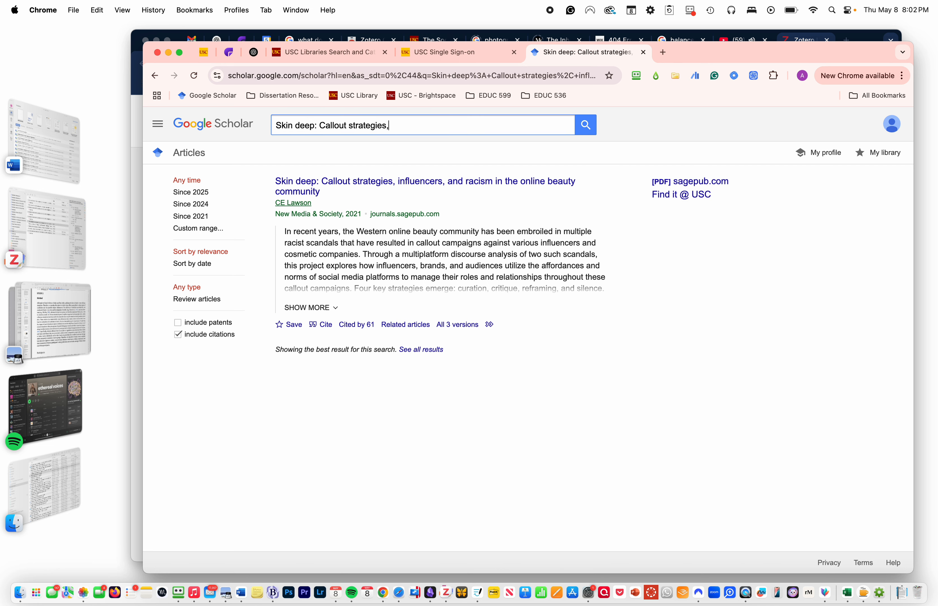
pyautogui.click(586, 125)
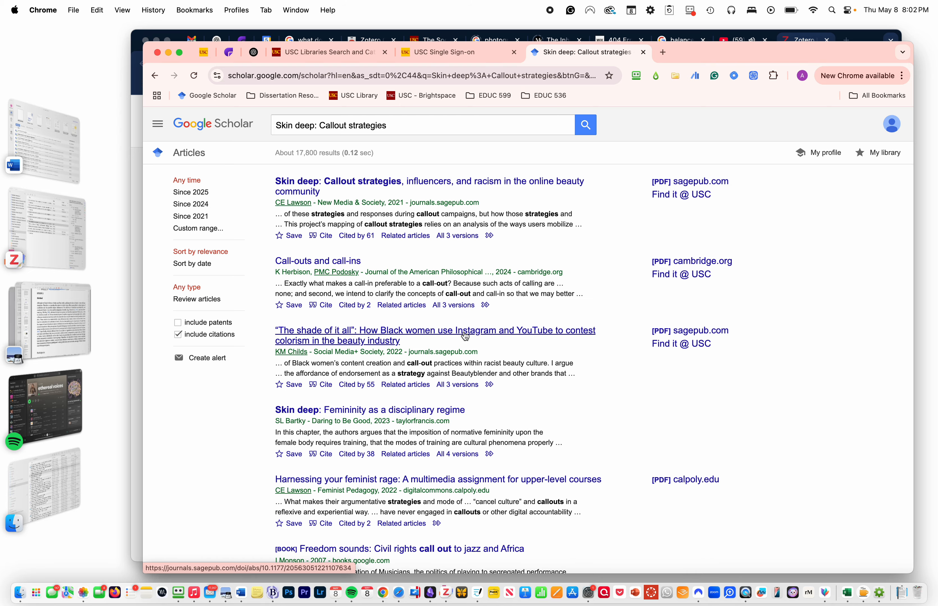
pyautogui.scroll(-15, 465, 336)
pyautogui.scroll(20, 465, 337)
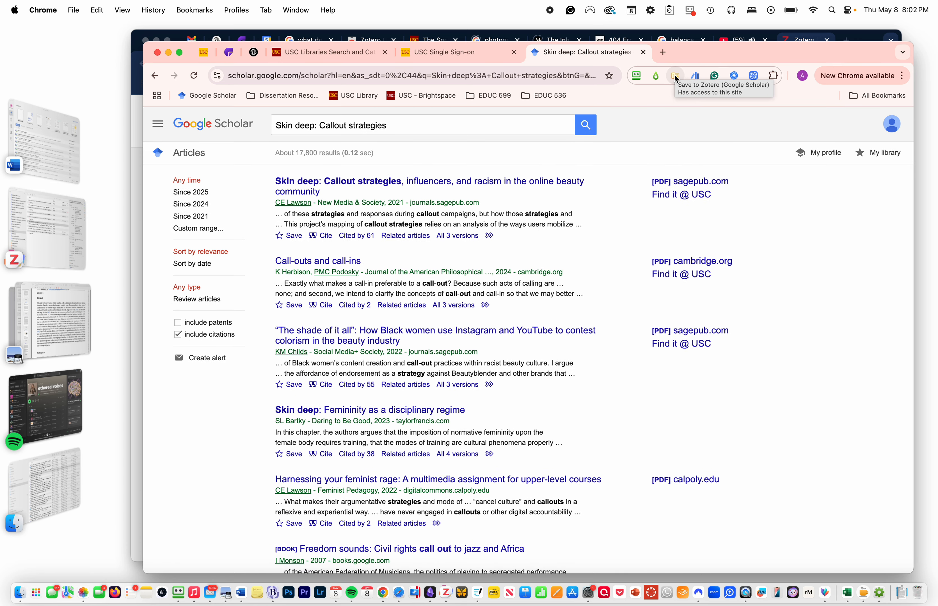
# Step: Save all listed Google Scholar results to the TEST - 1 collection in Zotero except "Harnessing your feminist rage" and "Freedom sounds"
pyautogui.click(676, 78)
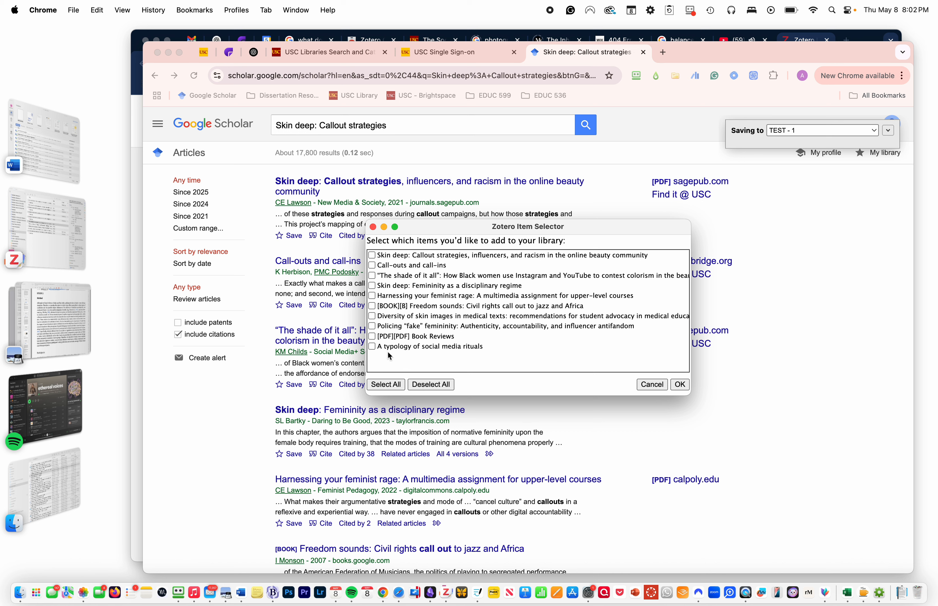
pyautogui.click(398, 387)
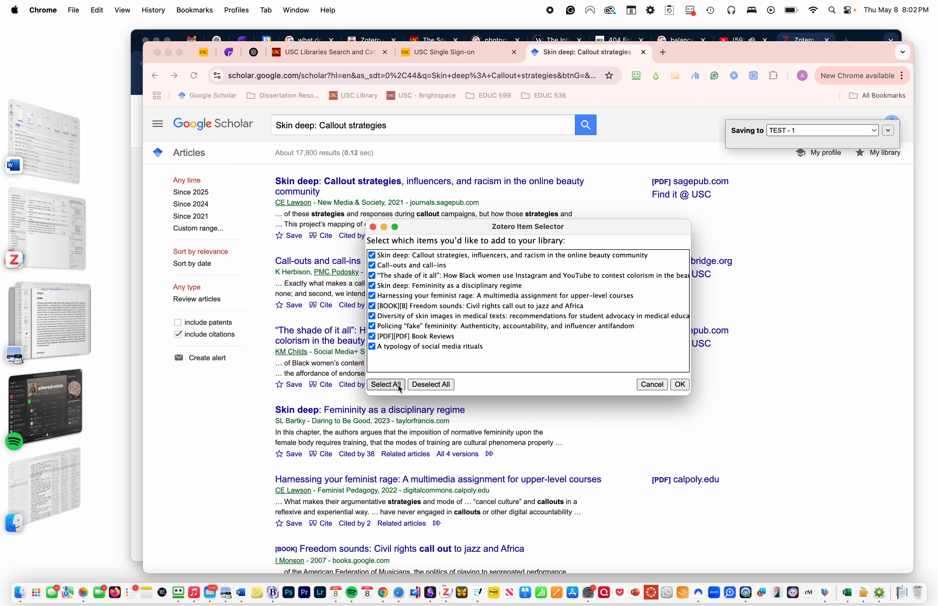
pyautogui.click(373, 296)
pyautogui.click(372, 307)
pyautogui.click(679, 385)
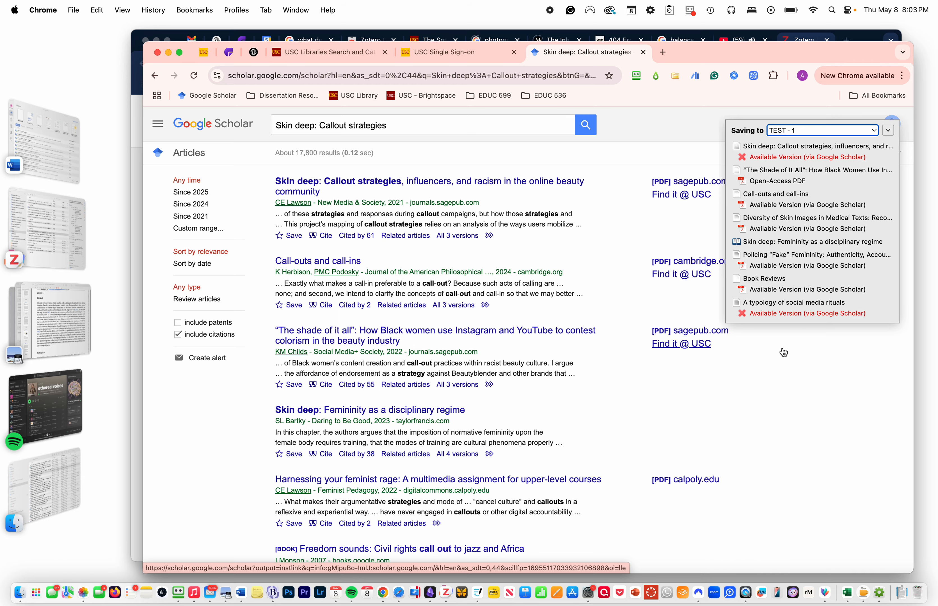
# Step: Switch to Zotero and open the PDF attached to the "Diversity of Skin Images in Medical Texts" reference
pyautogui.click(40, 231)
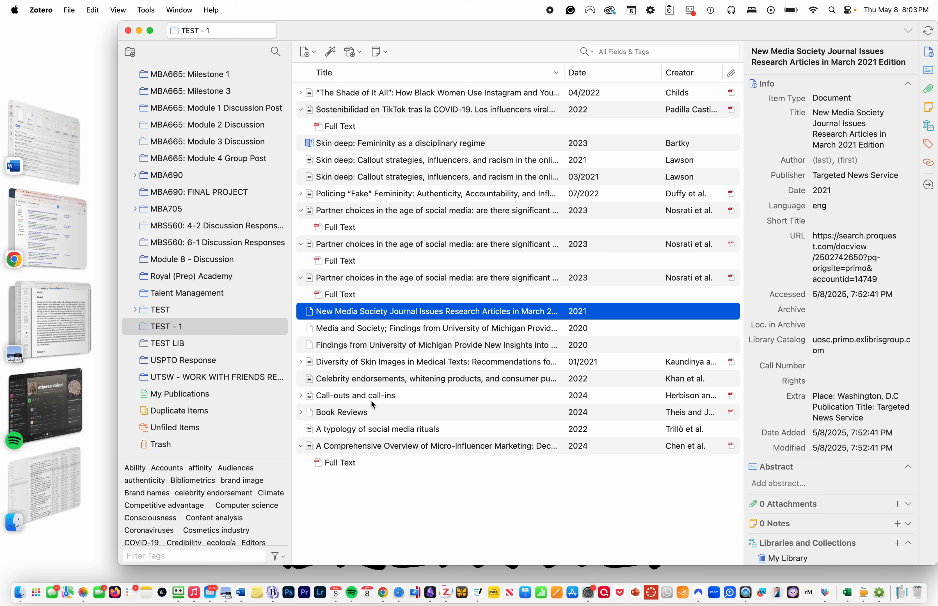
pyautogui.click(300, 362)
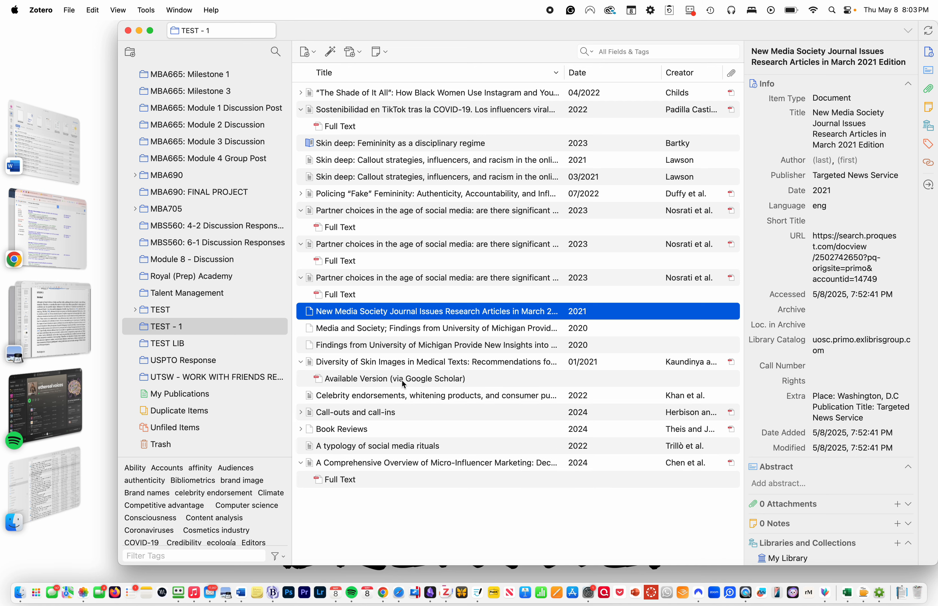
pyautogui.click(388, 383)
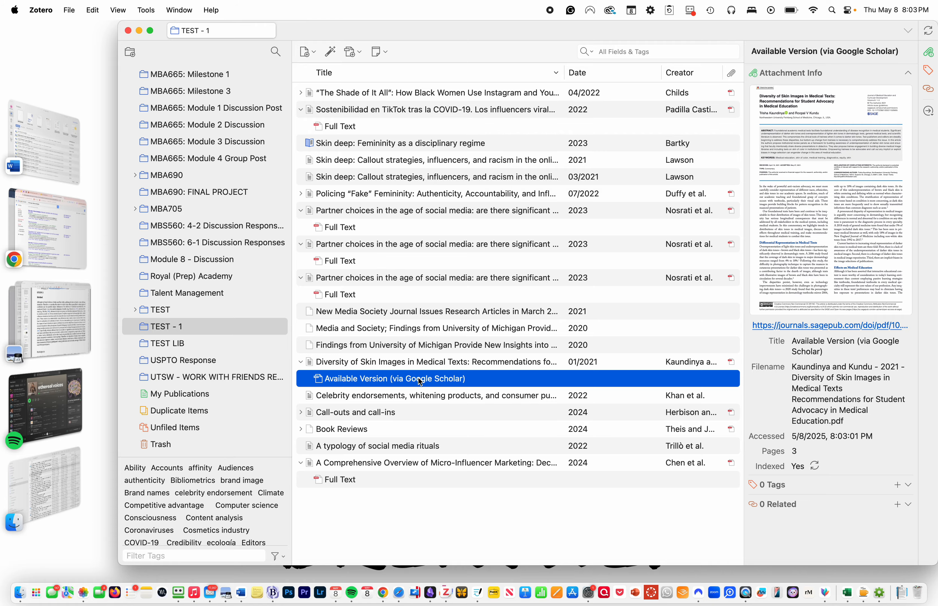
pyautogui.doubleClick(409, 381)
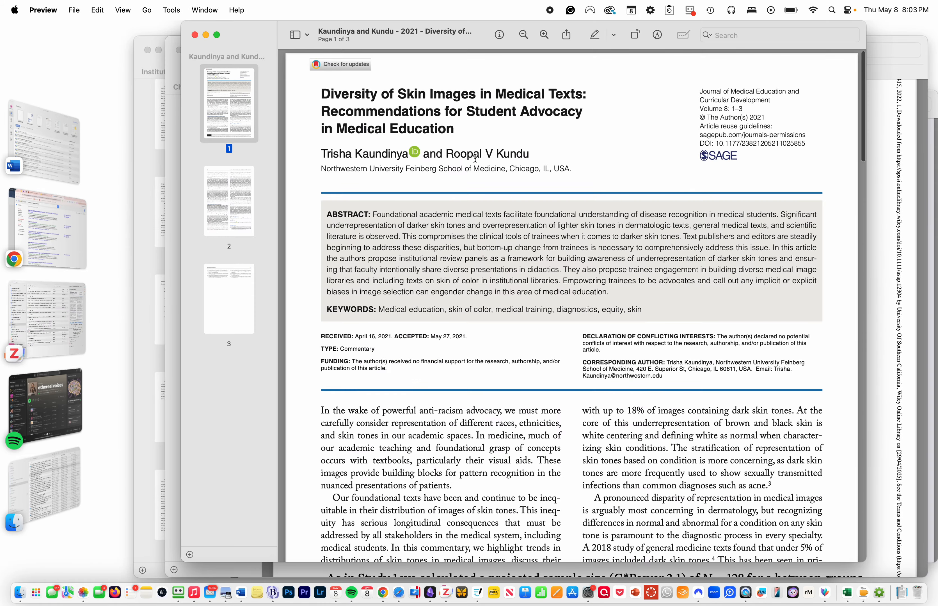
# Step: Select the opening lines of the article's body text, and close the PDF to return to Zotero
pyautogui.moveTo(341, 411); pyautogui.dragTo(486, 461)
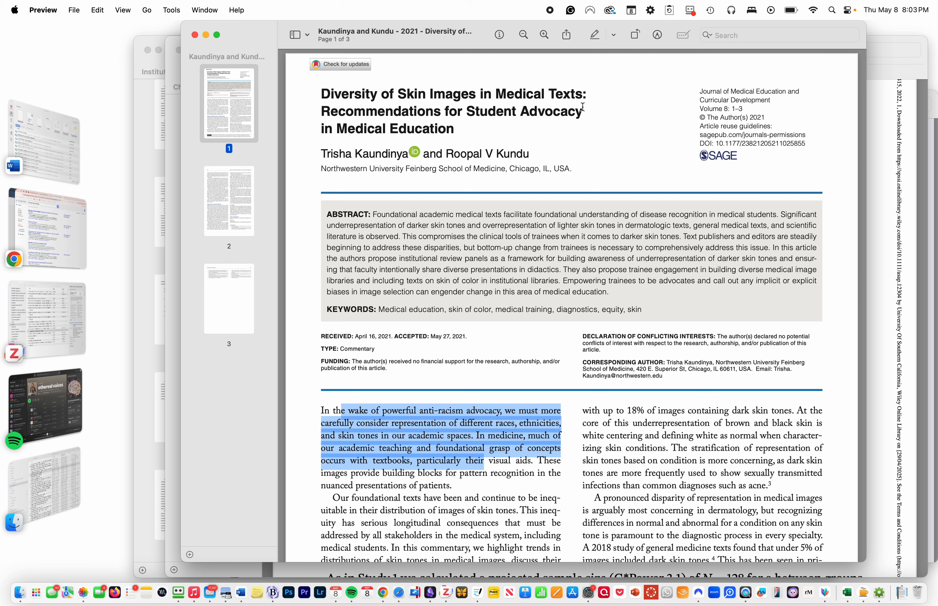
pyautogui.click(194, 35)
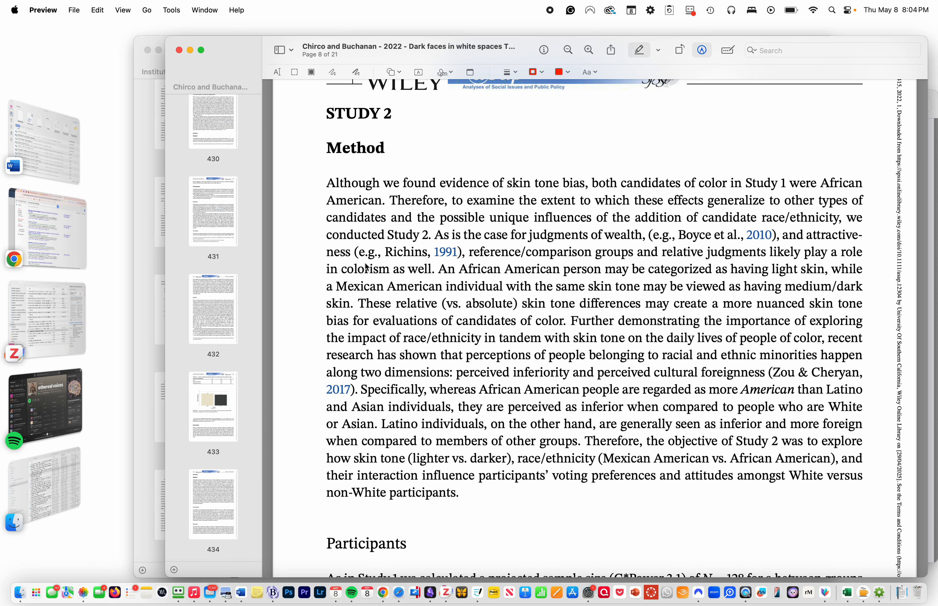
pyautogui.press('super+Tab')
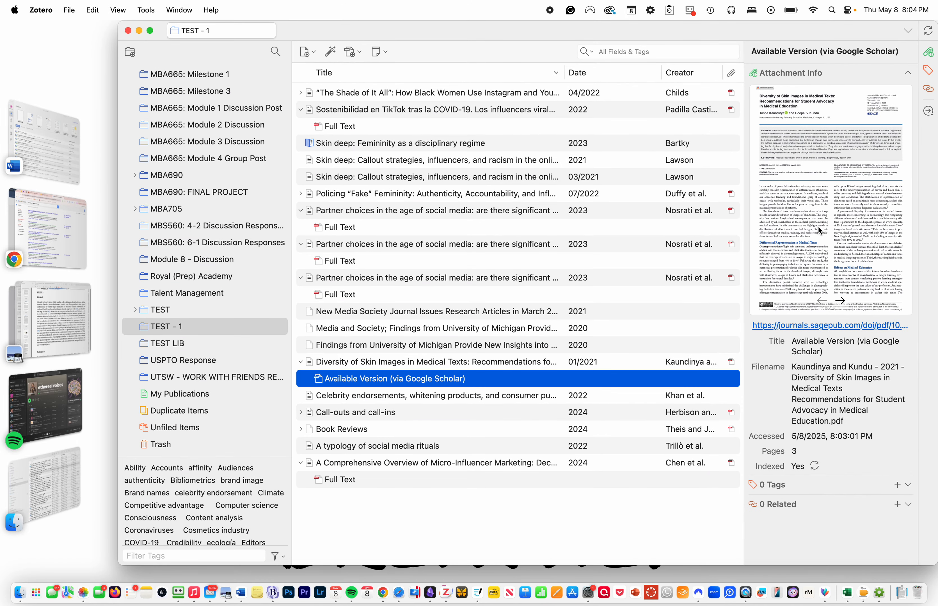